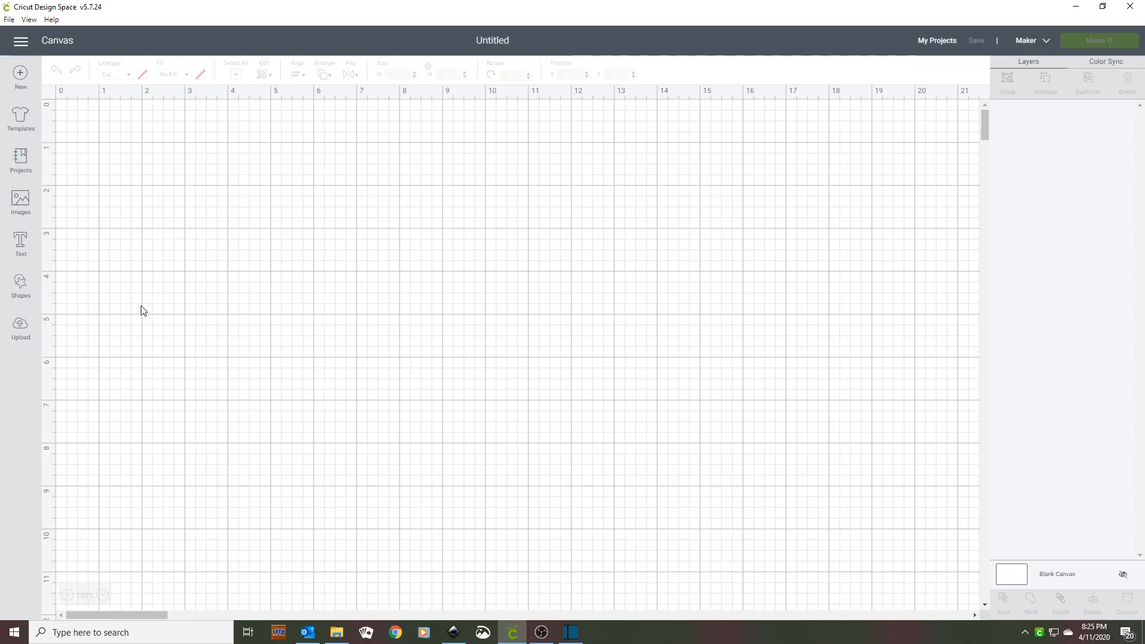
# Step: Choose the St Patrick's Day Acetate Card SVG from the Blogging downloads folder as a new image upload
pyautogui.click(20, 326)
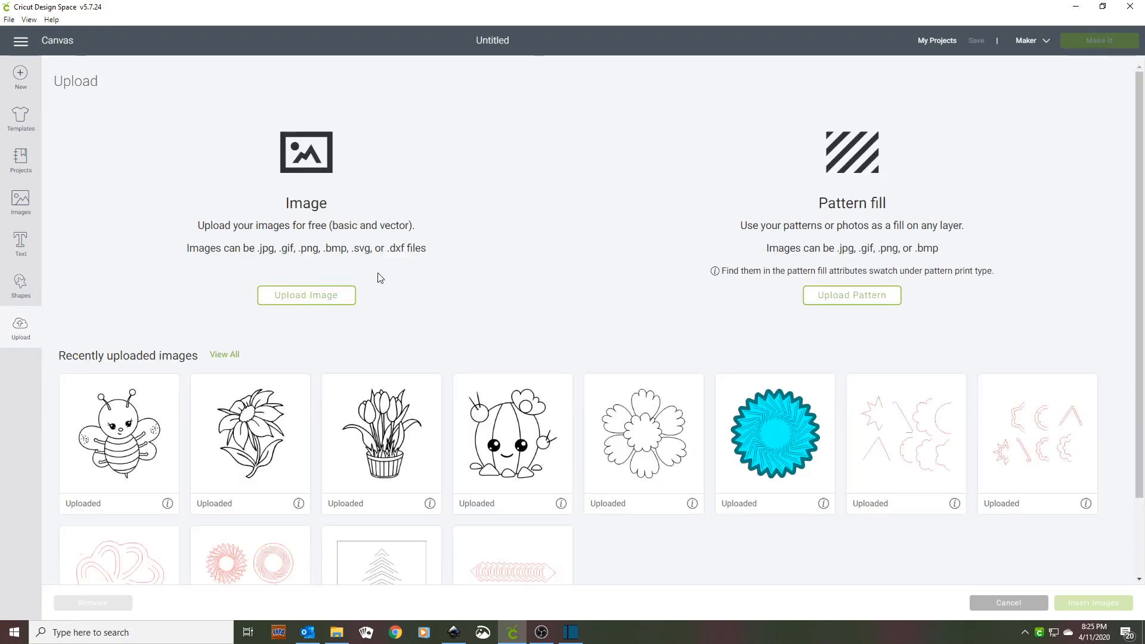
pyautogui.click(295, 297)
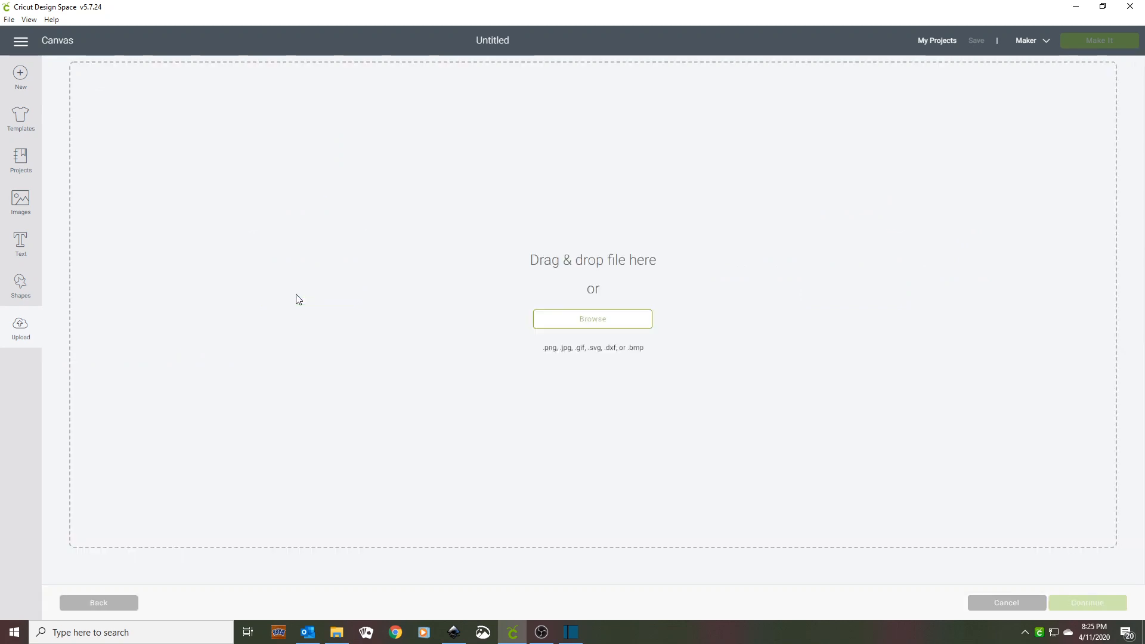
pyautogui.click(590, 321)
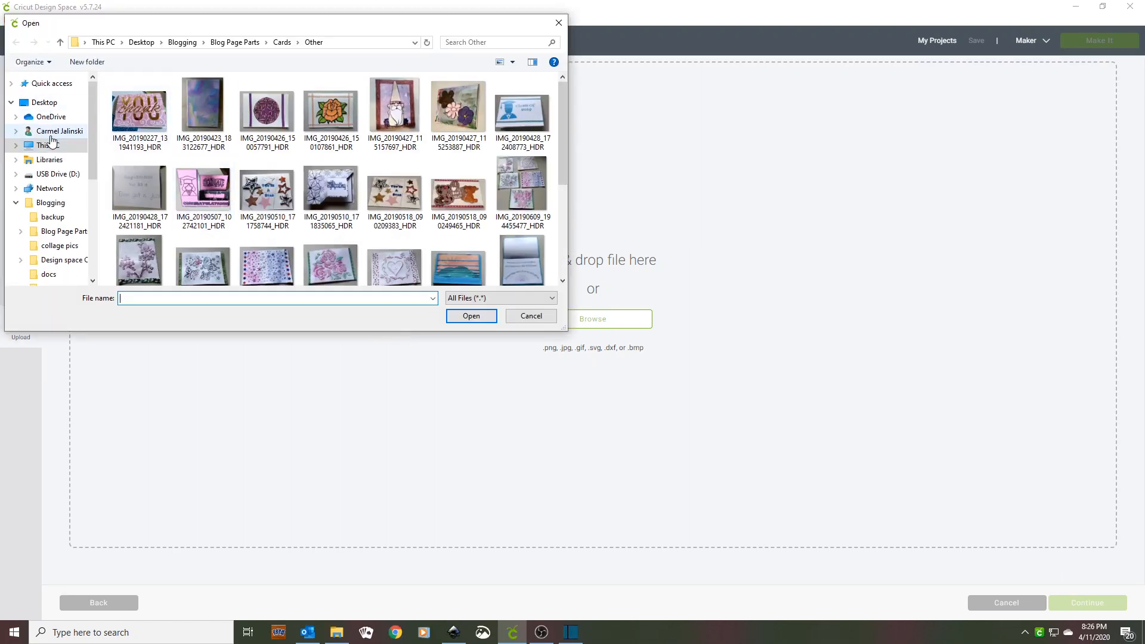
pyautogui.click(47, 205)
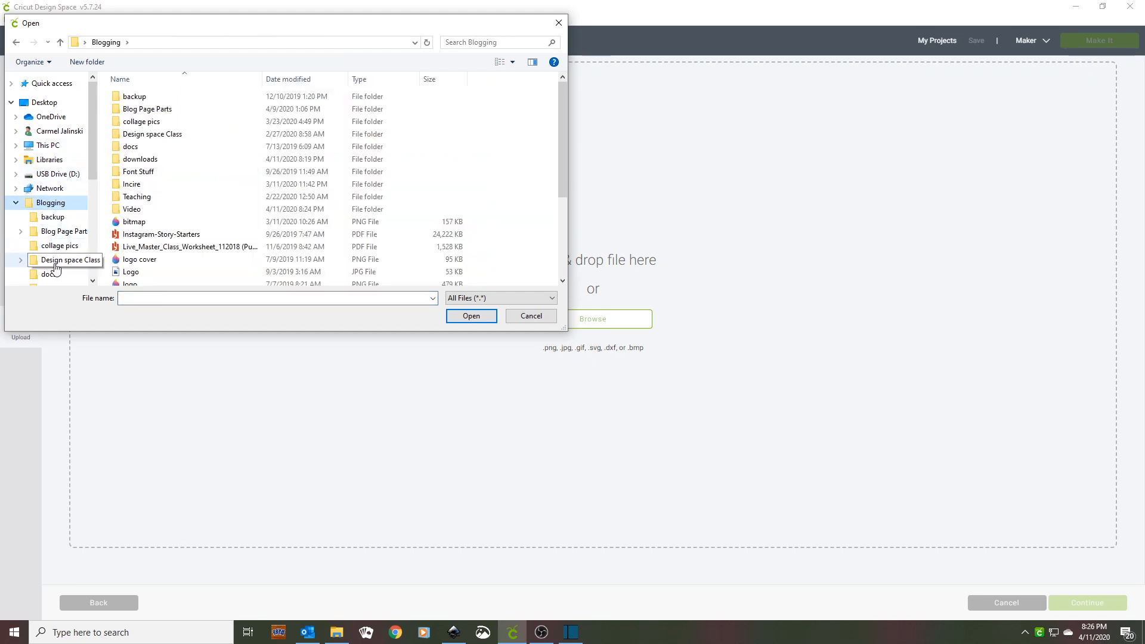
pyautogui.doubleClick(148, 161)
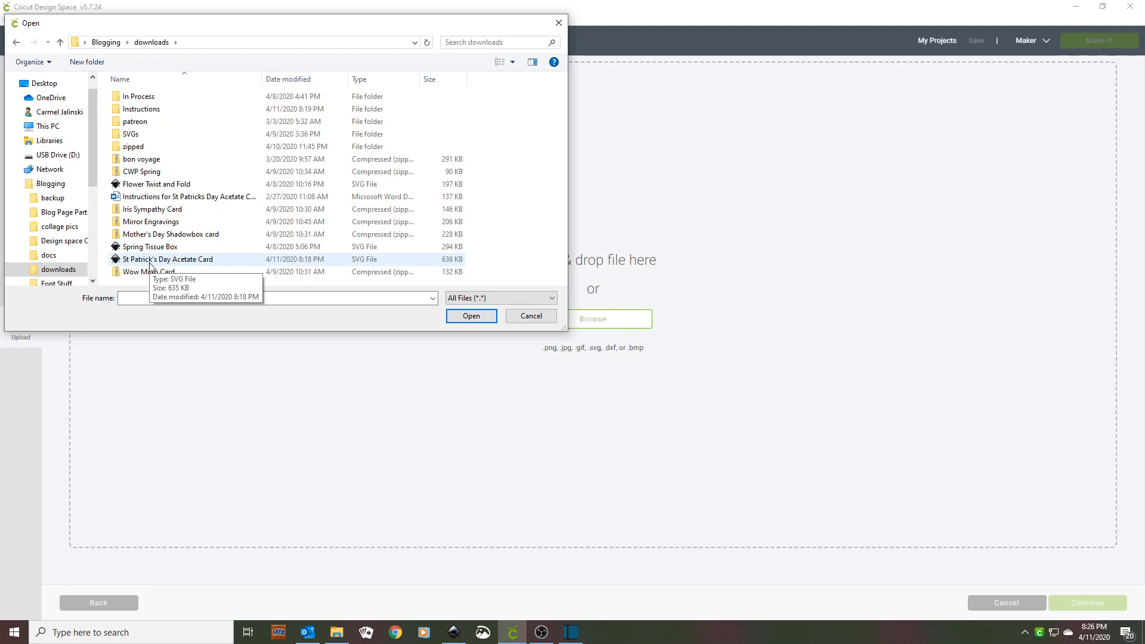
pyautogui.click(150, 260)
pyautogui.doubleClick(149, 263)
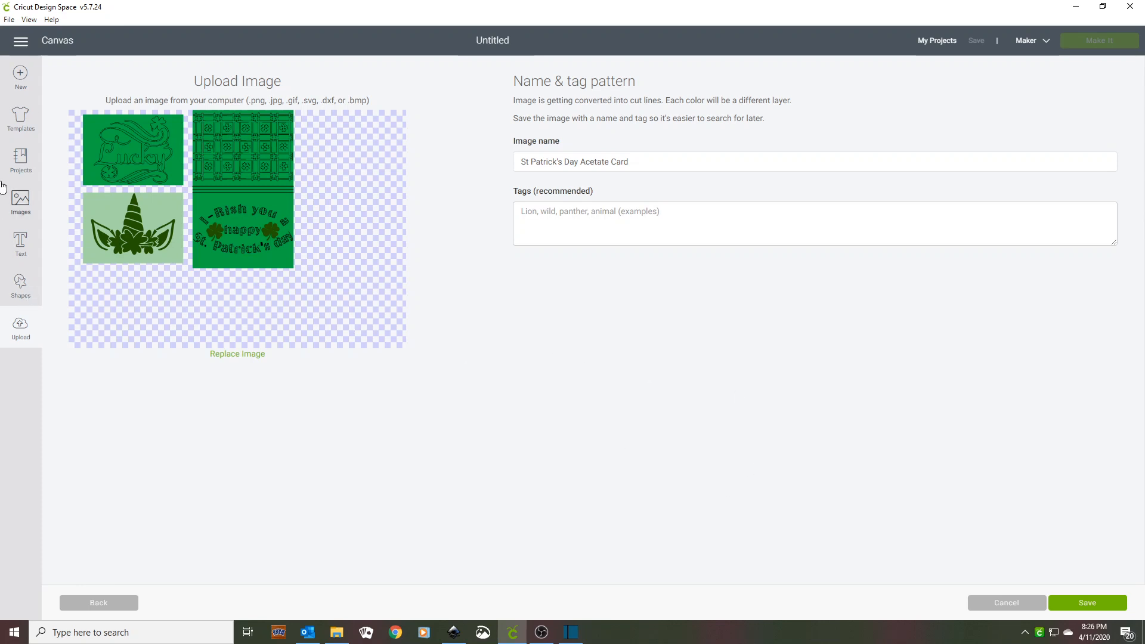
# Step: Save the uploaded St Patrick's Day Acetate Card image and insert it onto the canvas
pyautogui.click(1098, 607)
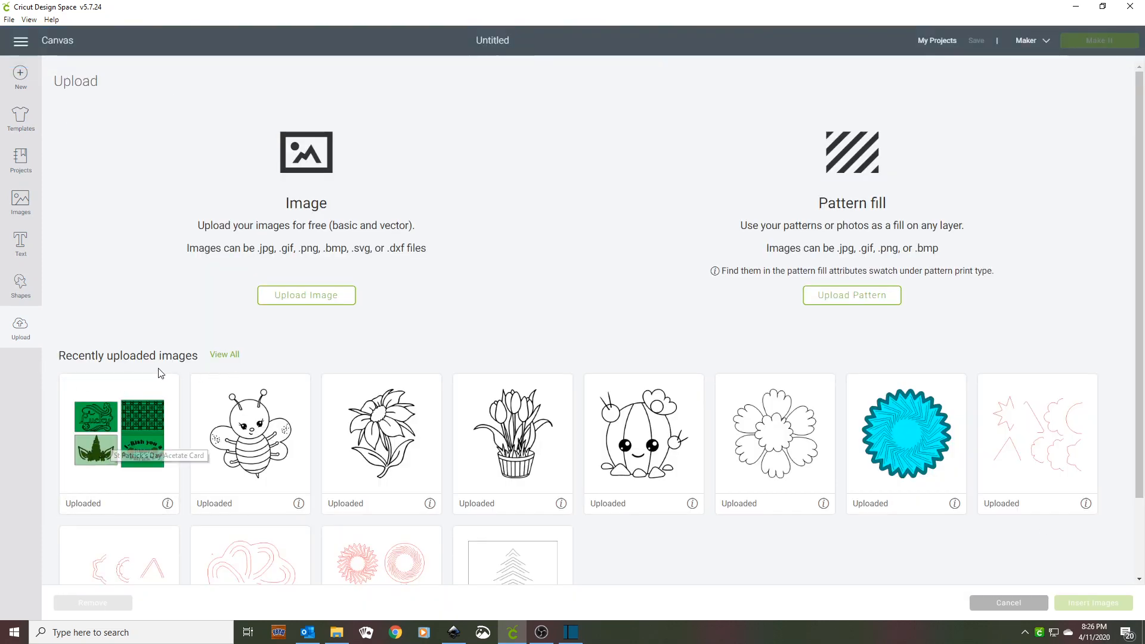
pyautogui.click(127, 435)
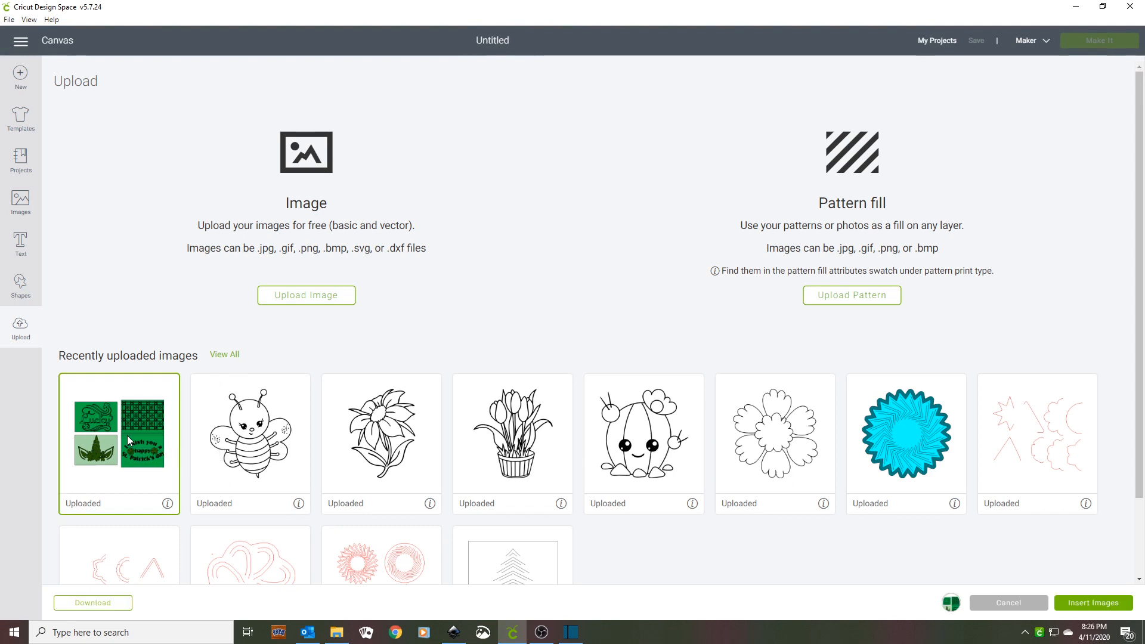
pyautogui.click(1101, 604)
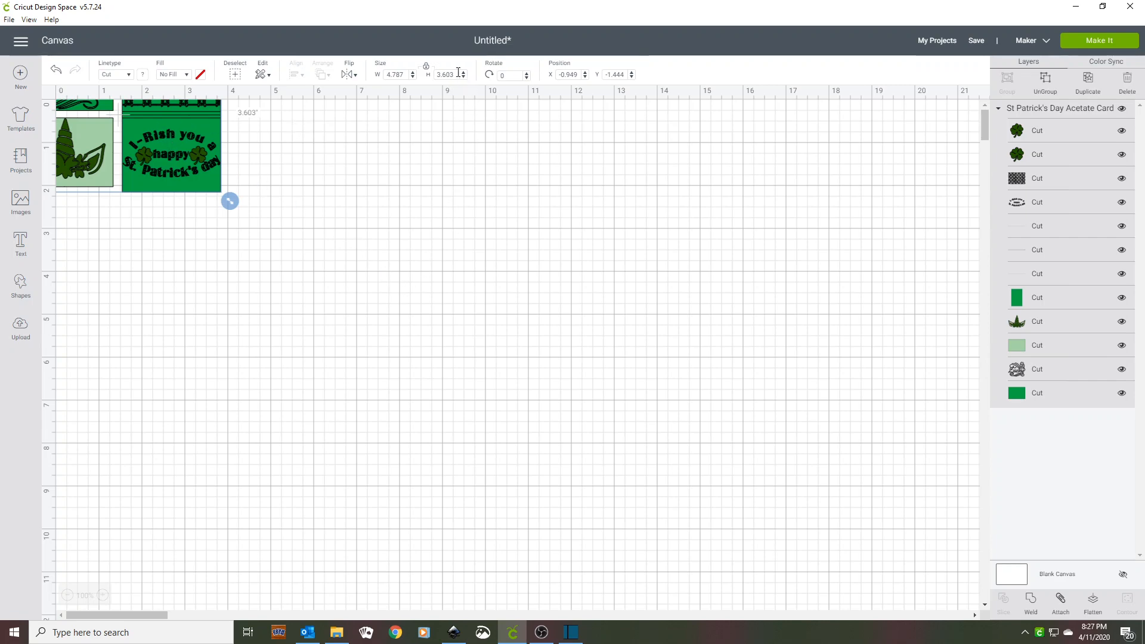
# Step: Check the card design's size in Inkscape, then return to Cricut Design Space and set the design's height to 10 inches
pyautogui.moveTo(459, 72); pyautogui.dragTo(436, 70)
pyautogui.click(454, 633)
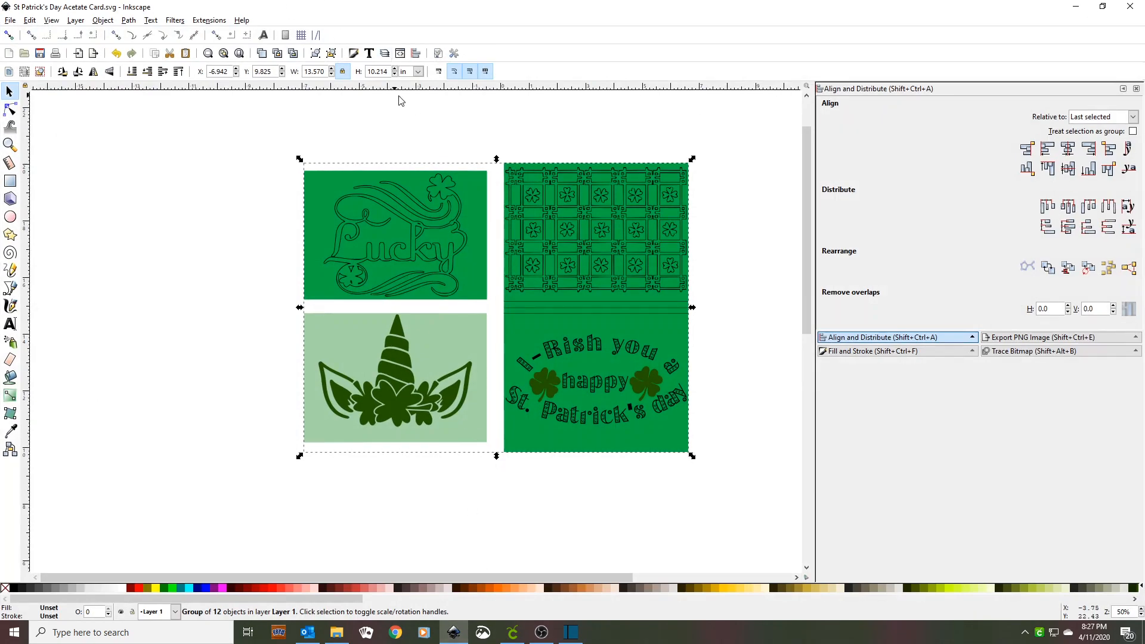
pyautogui.click(511, 635)
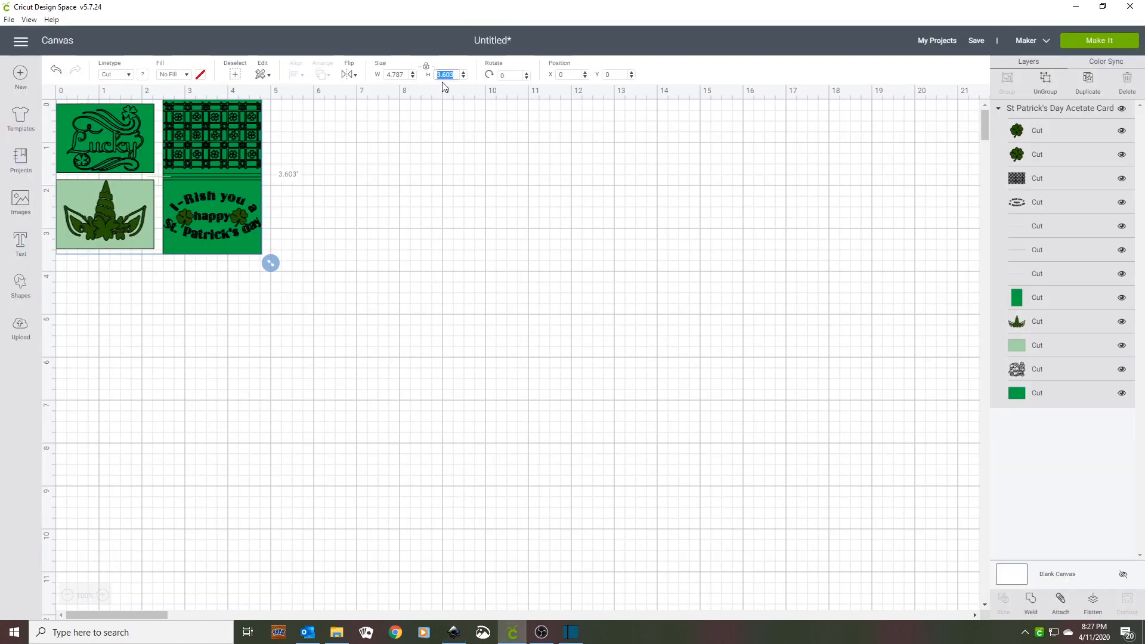
pyautogui.write('10')
pyautogui.press('Return')
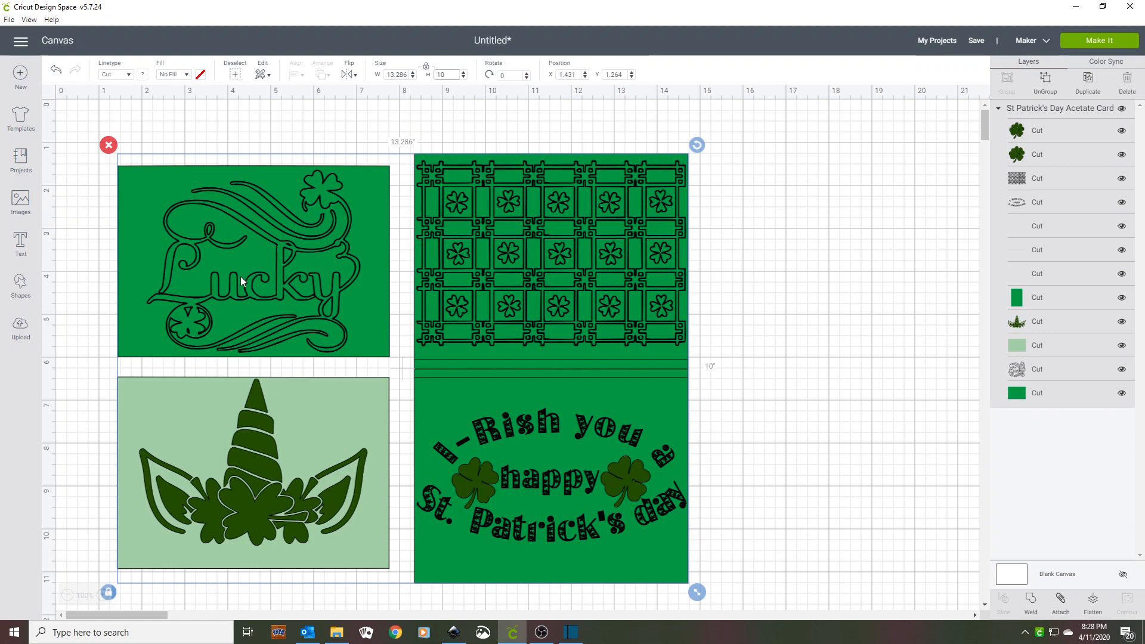
# Step: Move the whole design close to the canvas origin, about X 0.28, Y 0.15, and review its colours in Color Sync
pyautogui.moveTo(239, 285); pyautogui.dragTo(189, 238)
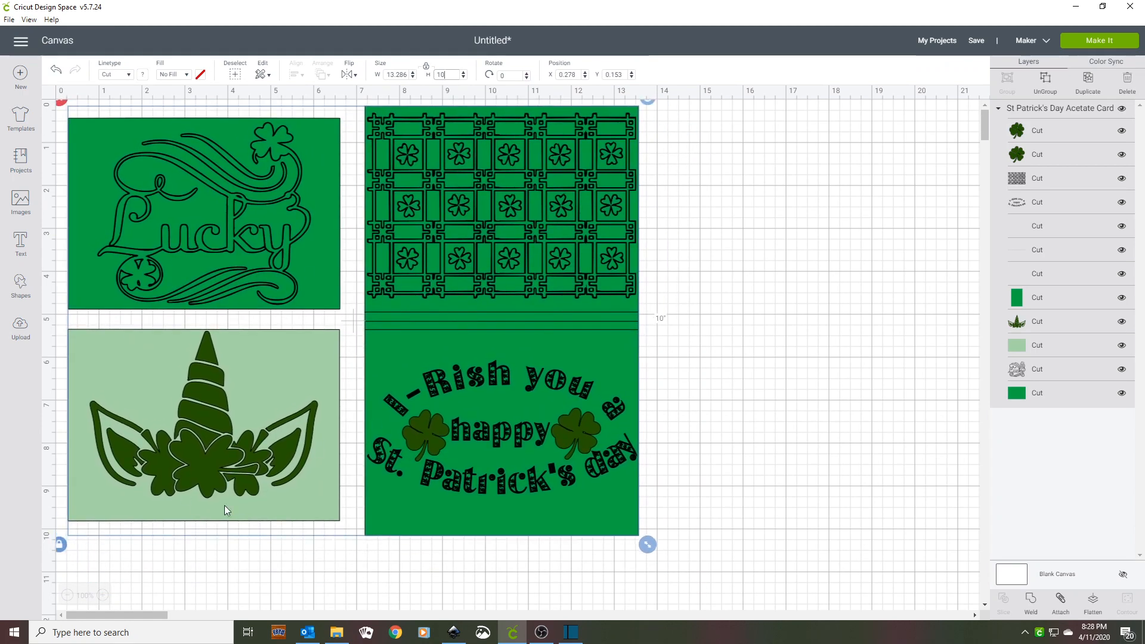
pyautogui.click(1102, 65)
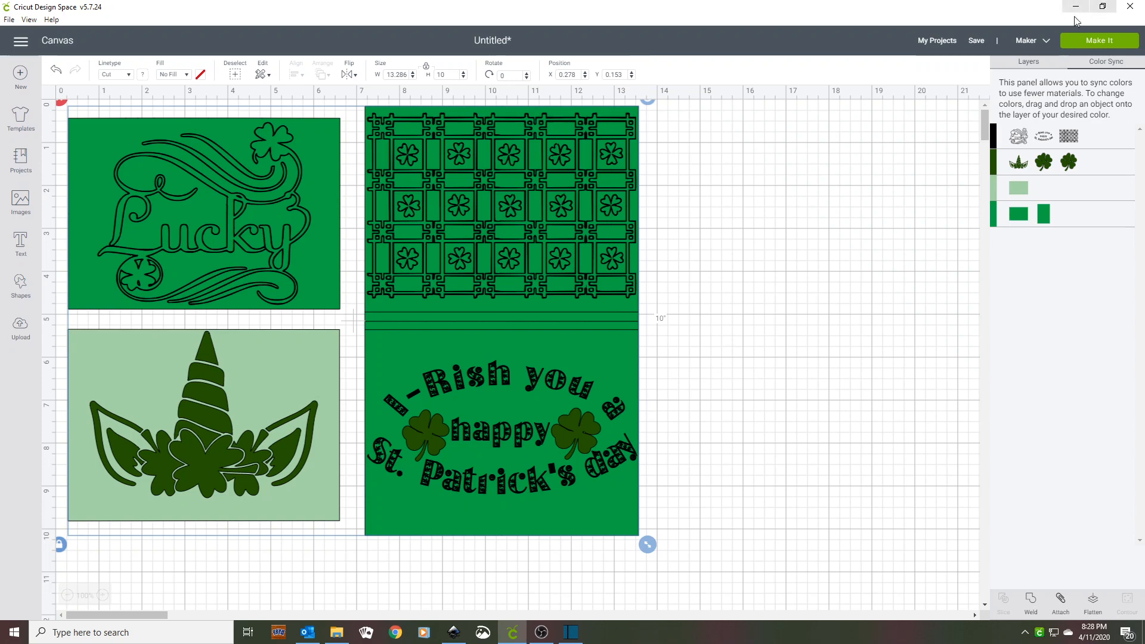
pyautogui.click(1036, 64)
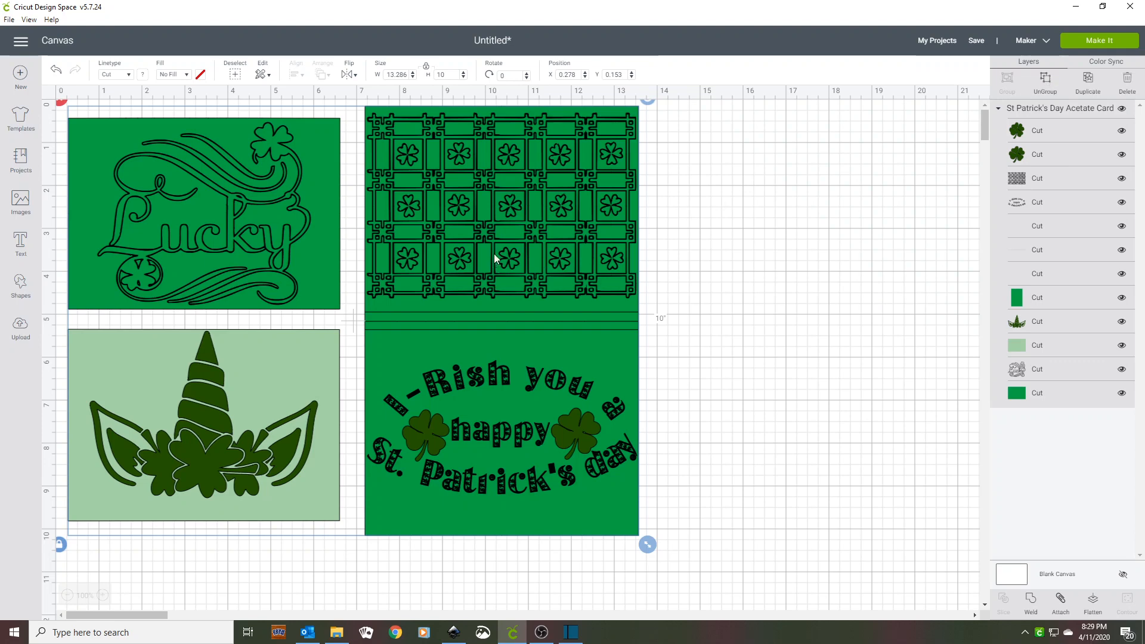
# Step: Ungroup the card design and change the Lucky artwork's linetype to Draw
pyautogui.click(1045, 81)
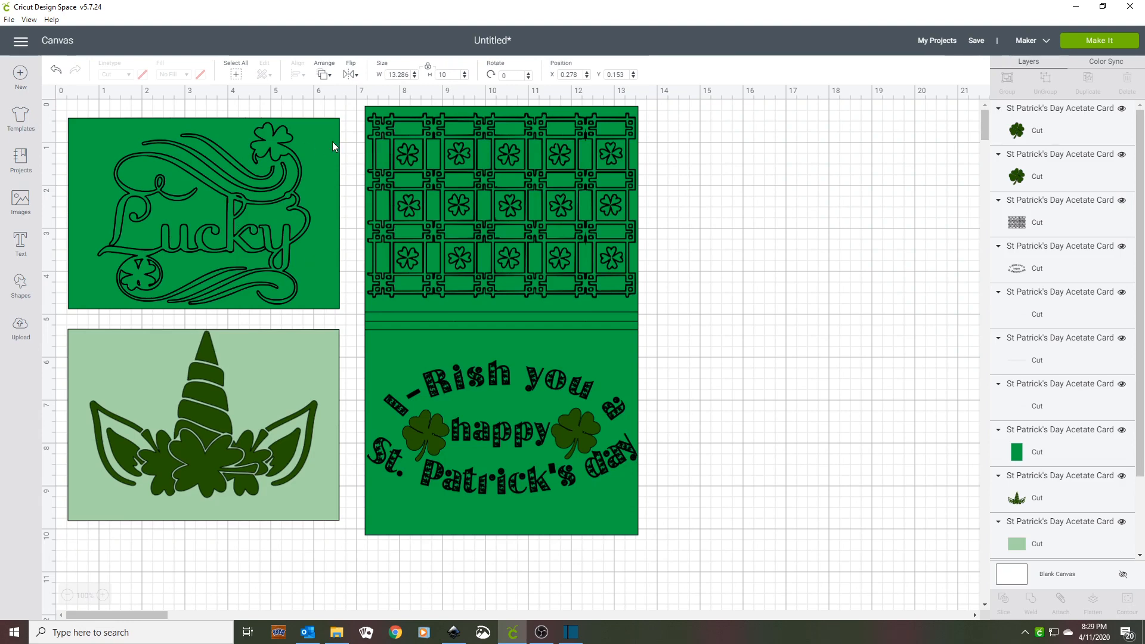
pyautogui.click(237, 214)
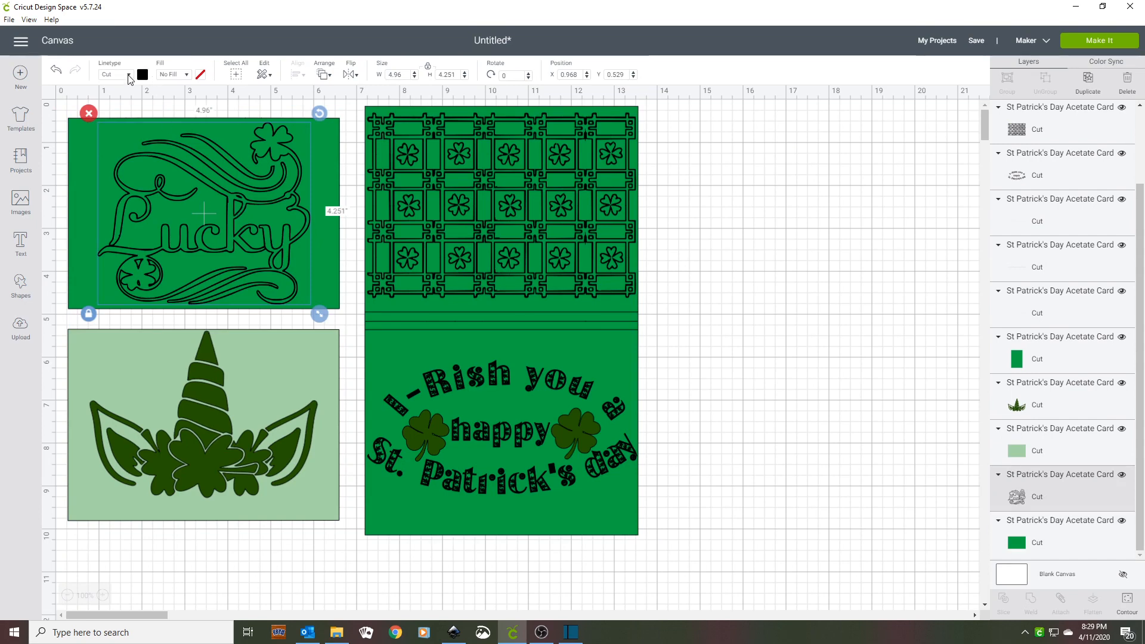
pyautogui.click(128, 74)
pyautogui.click(119, 105)
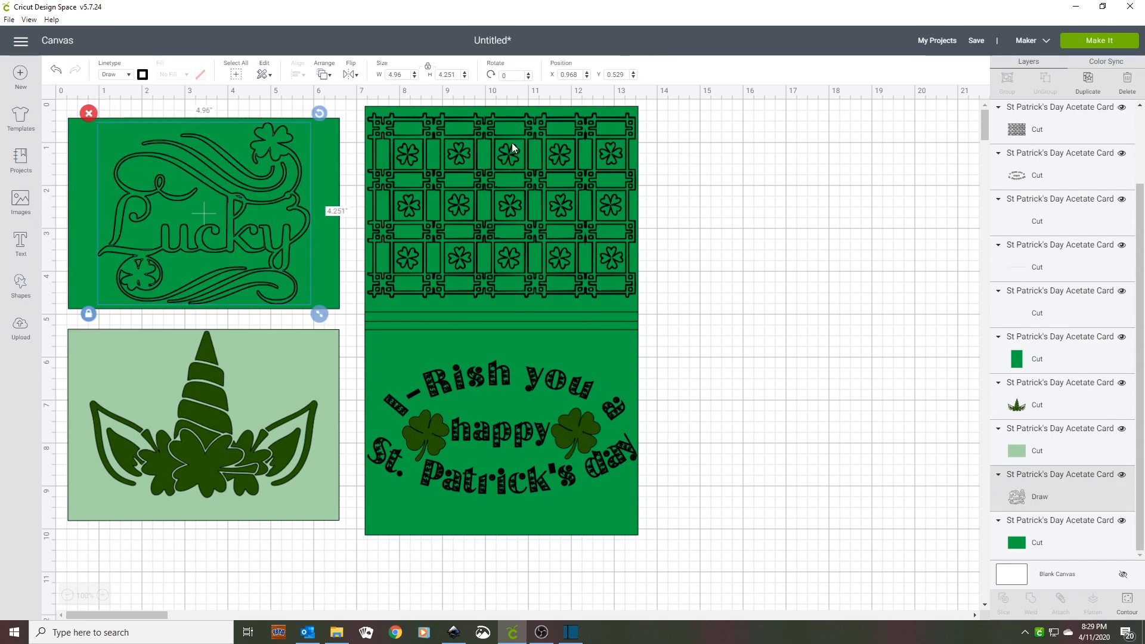
# Step: Change the linetype of the shamrock plaid pattern and of the "I-Rish you a happy St. Patrick's day" text to Draw
pyautogui.click(507, 170)
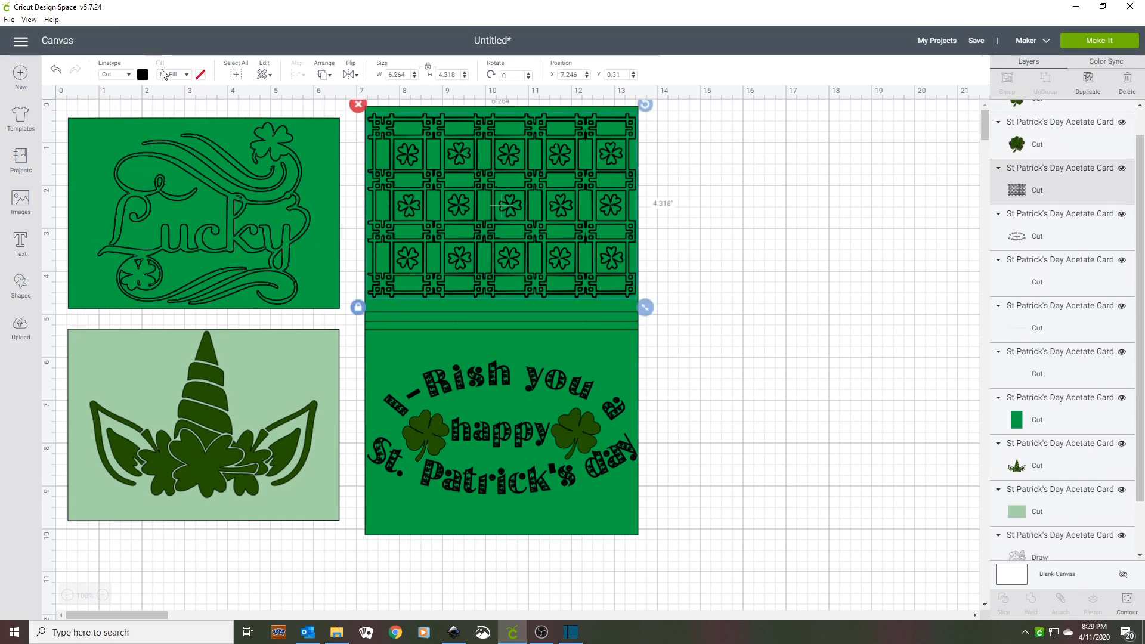
pyautogui.click(128, 75)
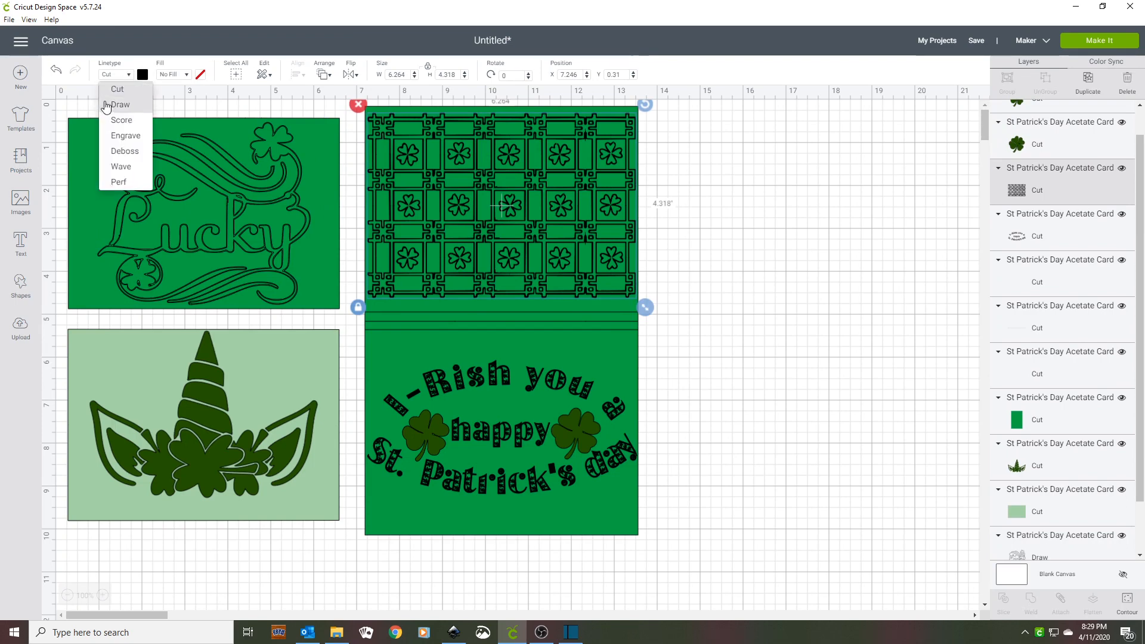
pyautogui.click(110, 107)
pyautogui.click(472, 371)
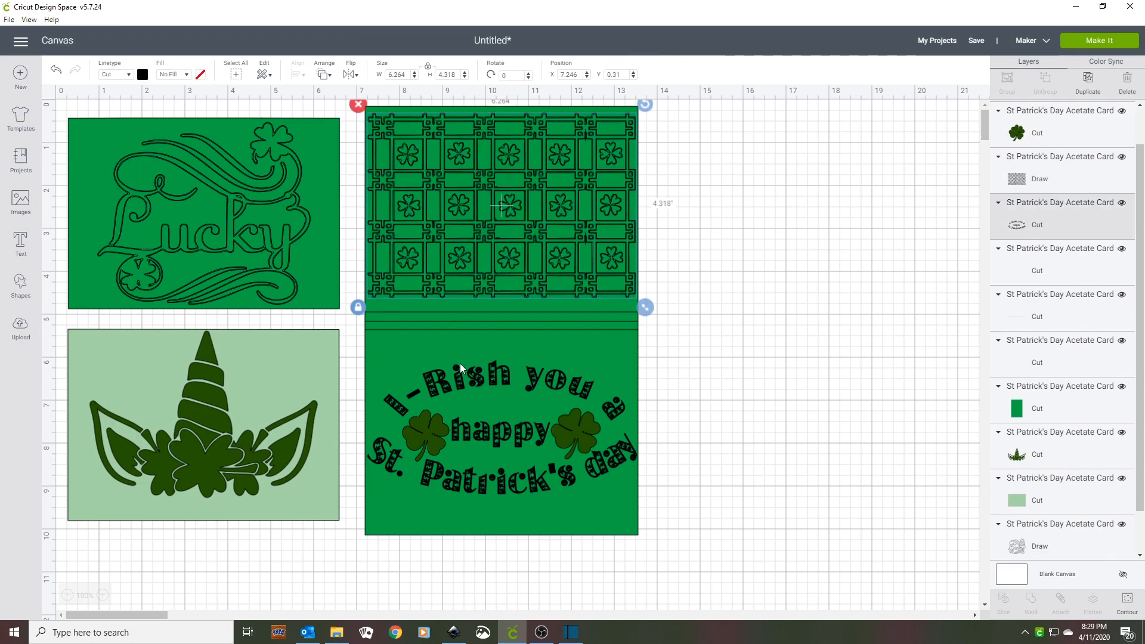
pyautogui.click(129, 76)
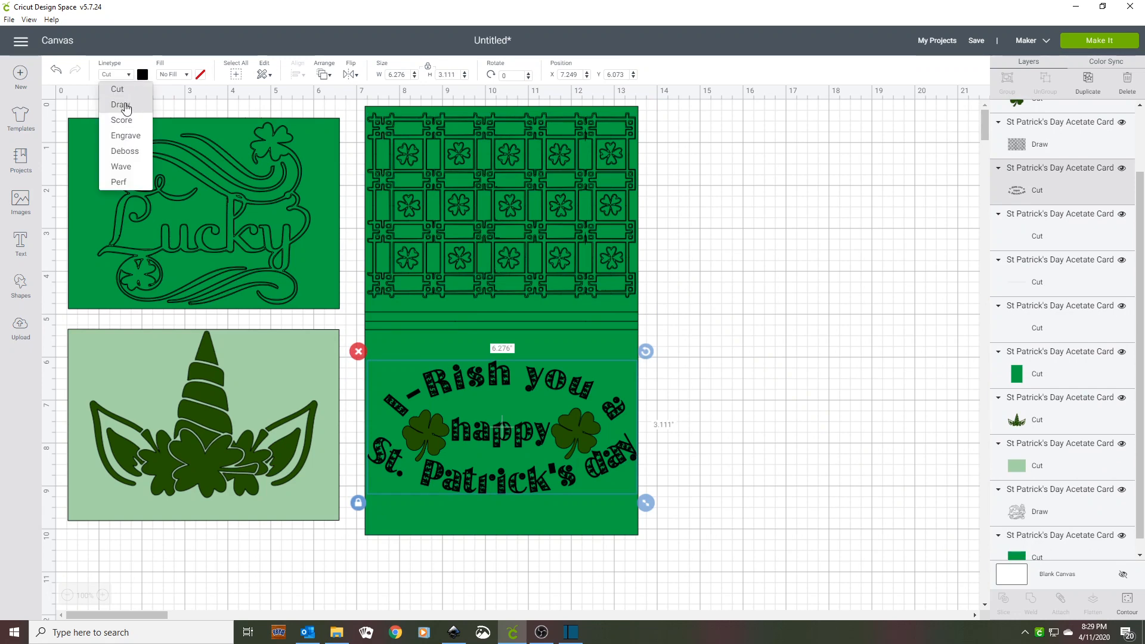
pyautogui.click(122, 104)
# Step: Attach the plaid pattern, greeting text and three score lines to the tall green card base, and send the attached set to the back
pyautogui.click(427, 141)
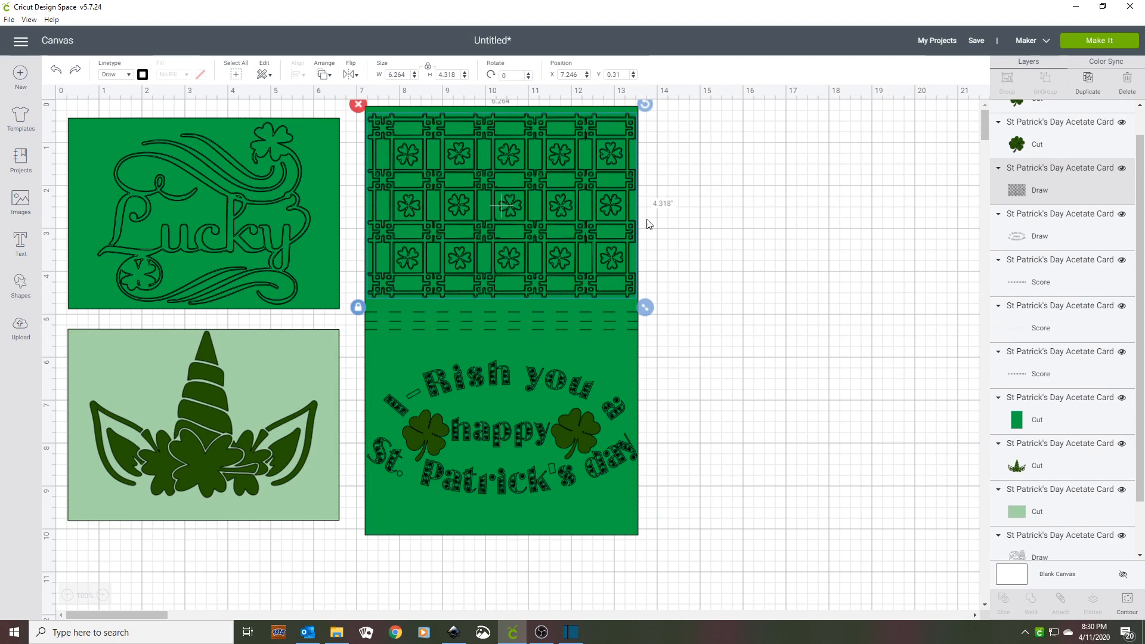
pyautogui.keyDown('shift'); pyautogui.click(1080, 230); pyautogui.keyUp('shift')
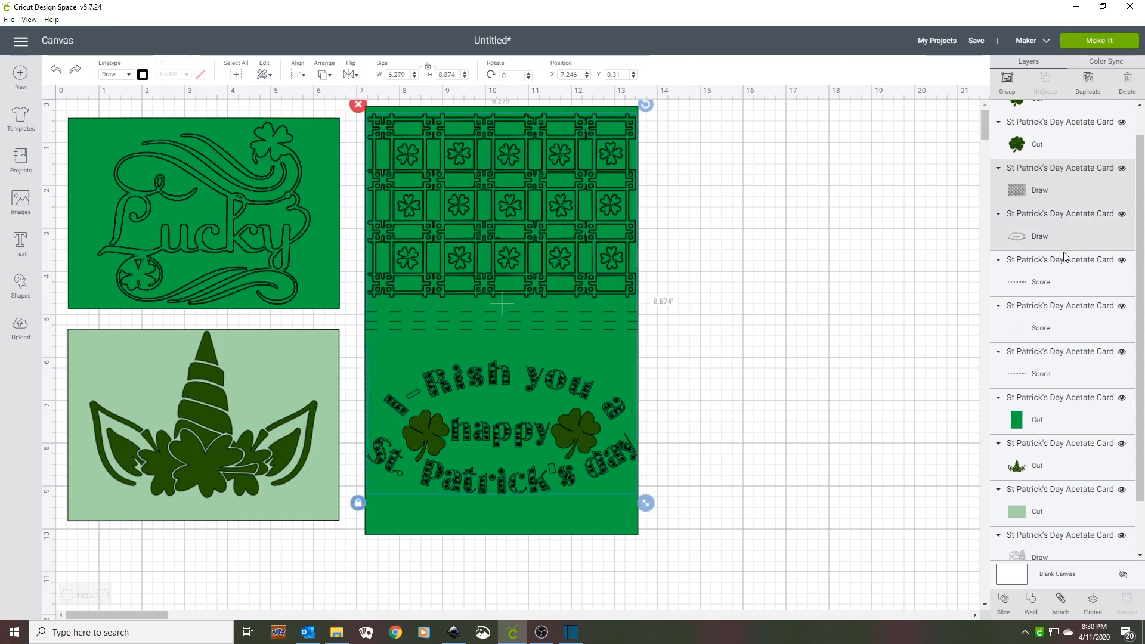
pyautogui.keyDown('shift'); pyautogui.click(1042, 293); pyautogui.keyUp('shift')
pyautogui.keyDown('shift'); pyautogui.click(1036, 319); pyautogui.keyUp('shift')
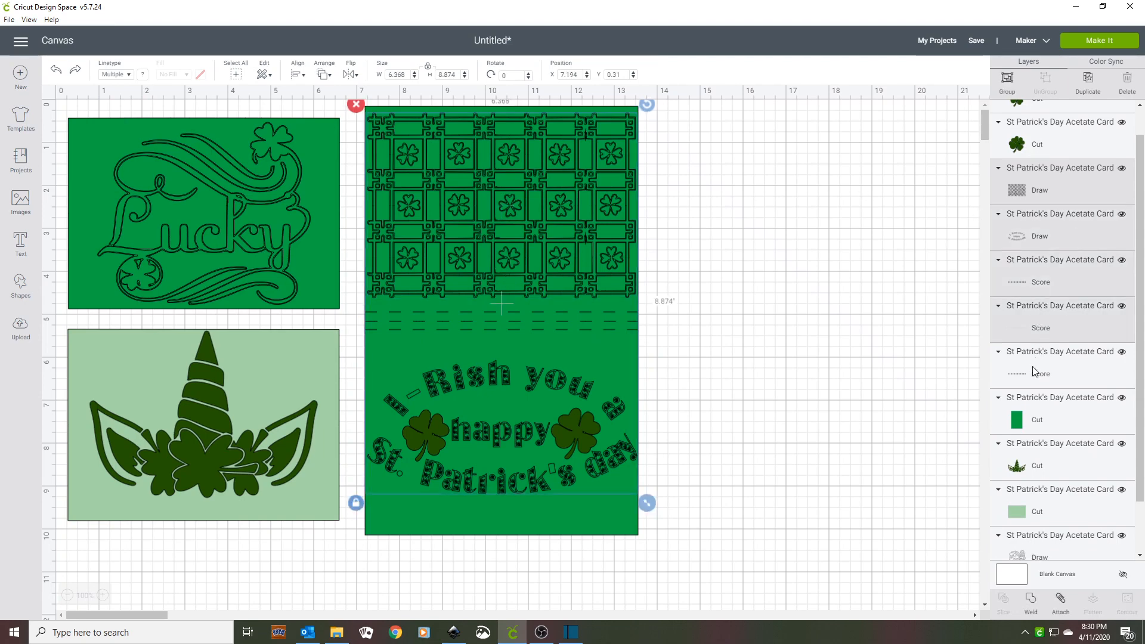
pyautogui.keyDown('shift'); pyautogui.click(1035, 370); pyautogui.keyUp('shift')
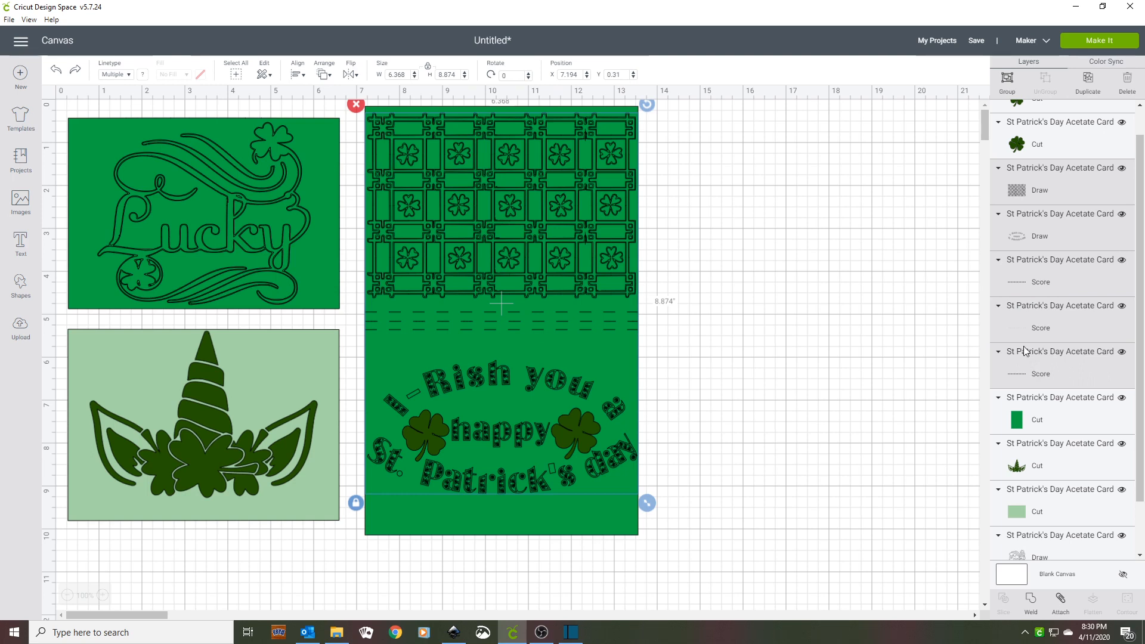
pyautogui.scroll(1, 1061, 182)
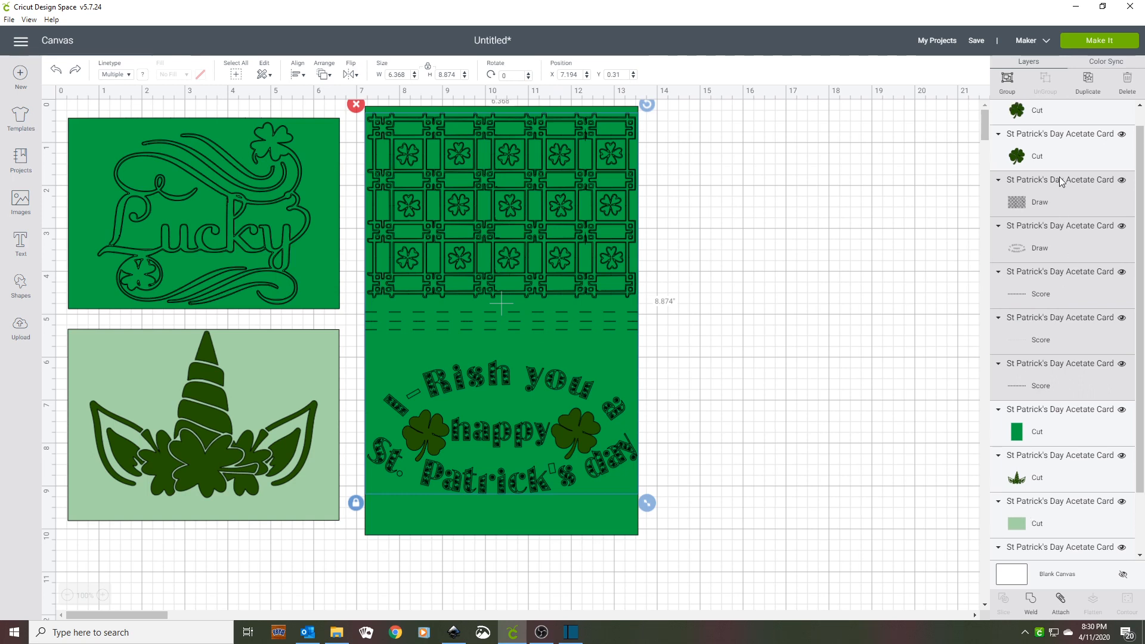
pyautogui.scroll(-3, 1061, 182)
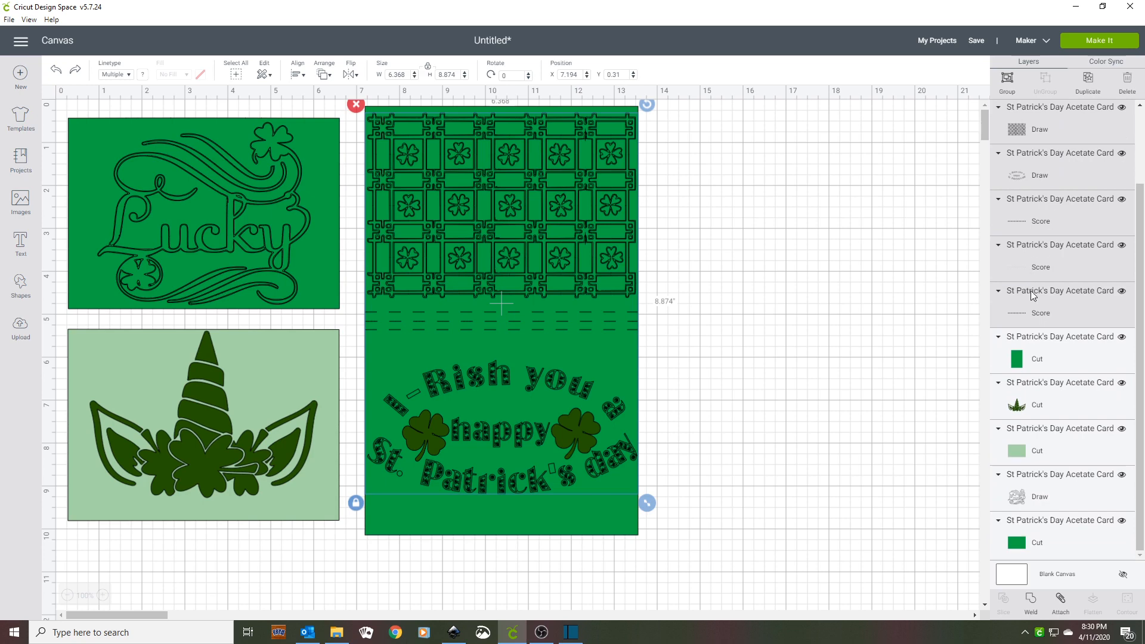
pyautogui.keyDown('shift'); pyautogui.click(1025, 363); pyautogui.keyUp('shift')
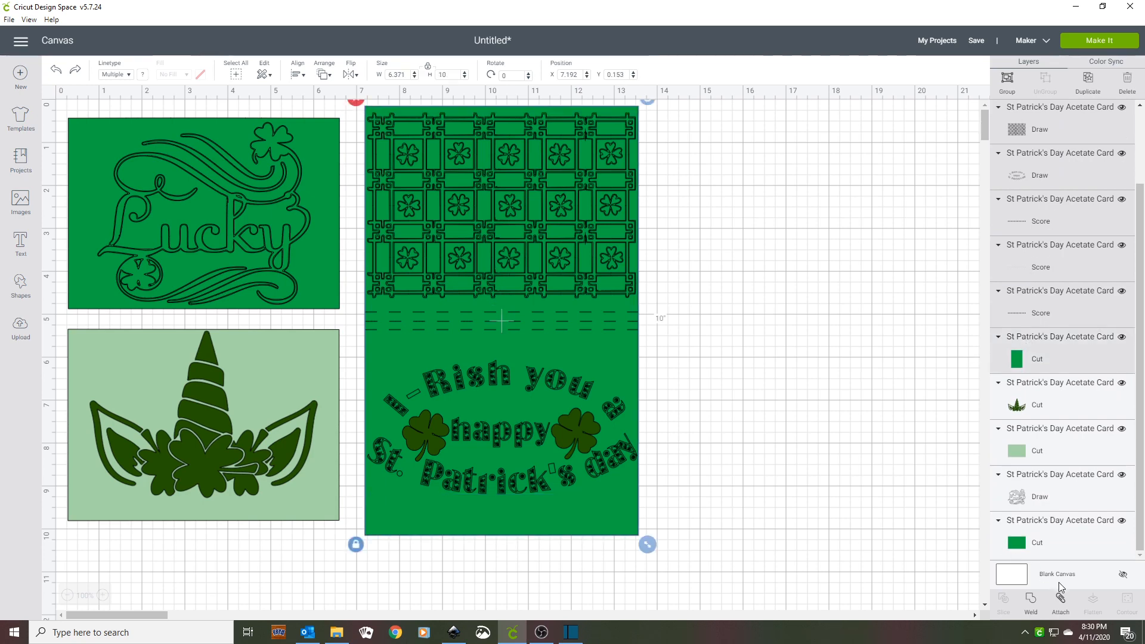
pyautogui.click(1061, 601)
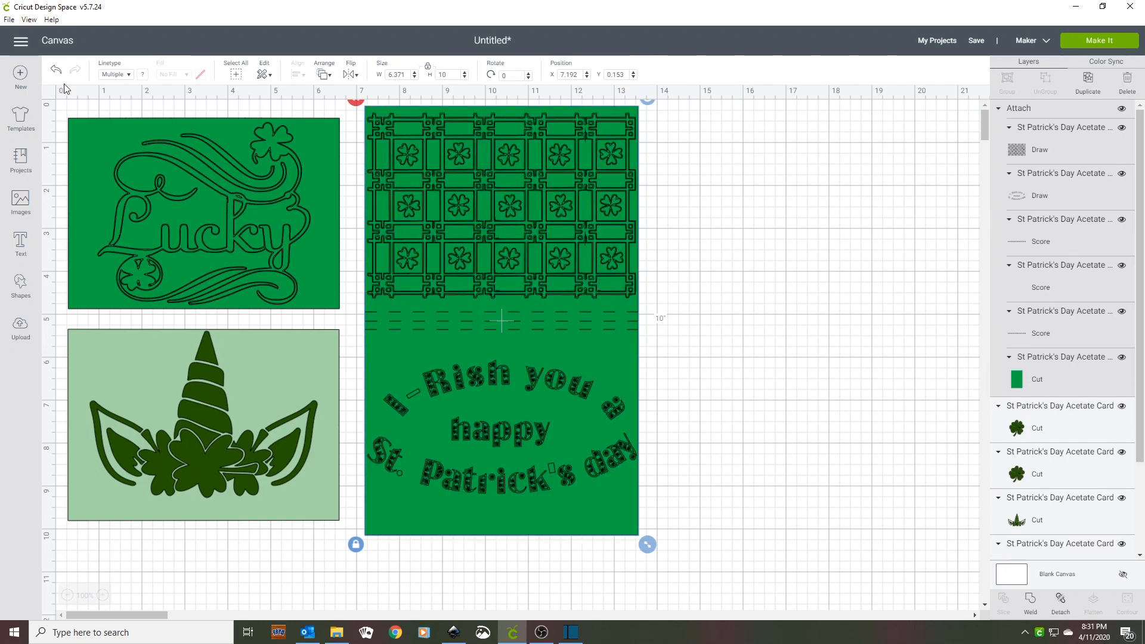
pyautogui.click(324, 75)
pyautogui.click(329, 98)
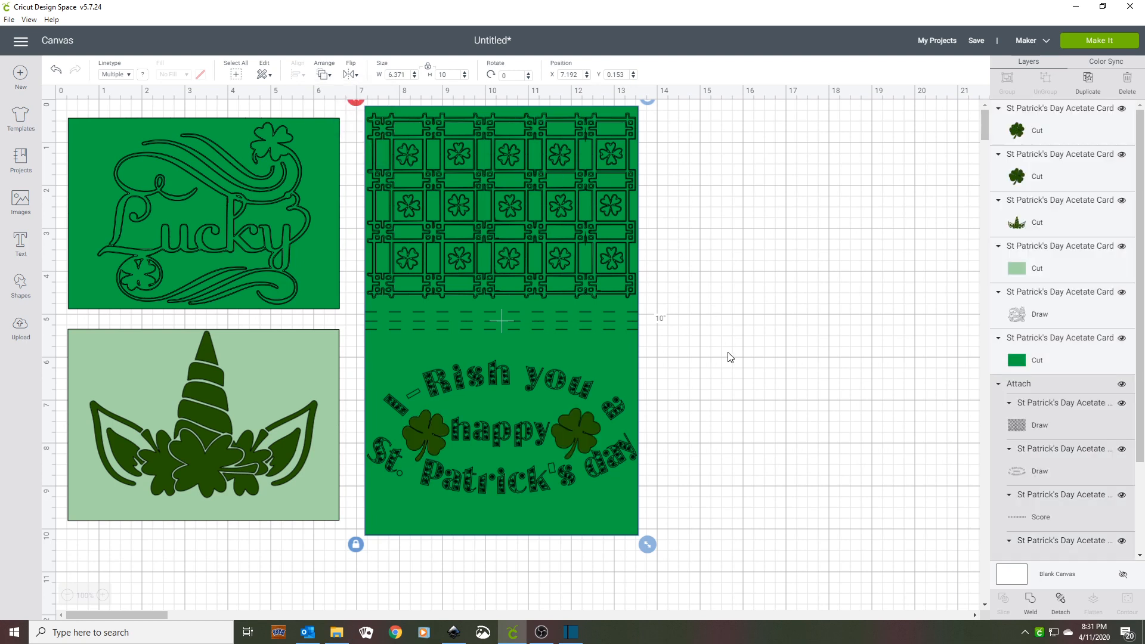
# Step: Attach the Lucky artwork to the green rectangle behind it and proceed to the mat preparation for making the project
pyautogui.click(258, 188)
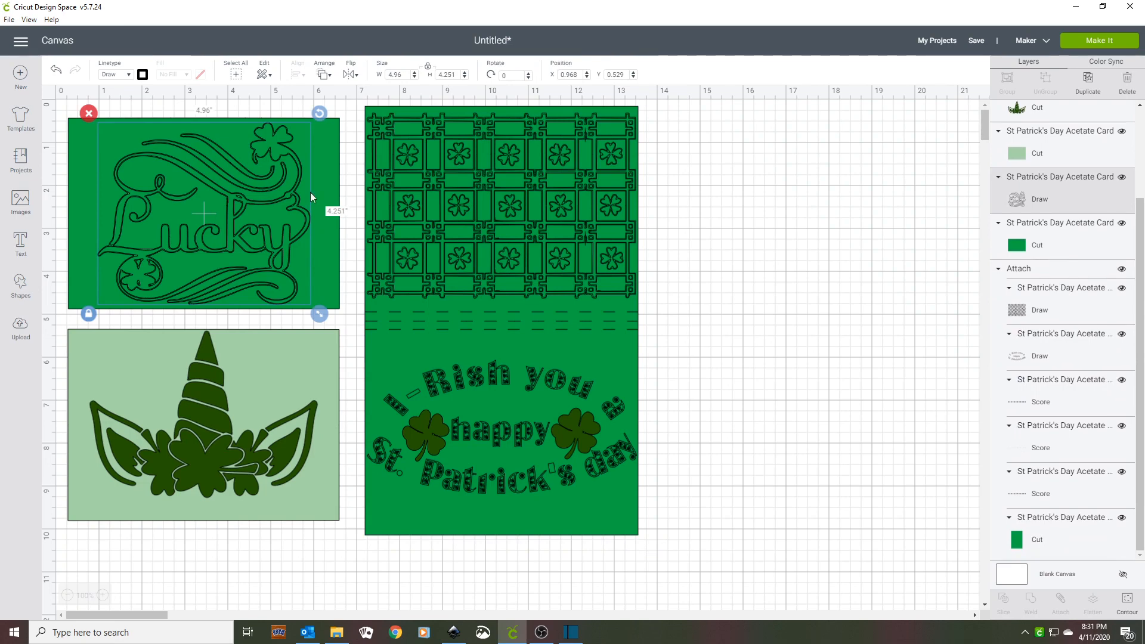
pyautogui.keyDown('shift'); pyautogui.click(1022, 248); pyautogui.keyUp('shift')
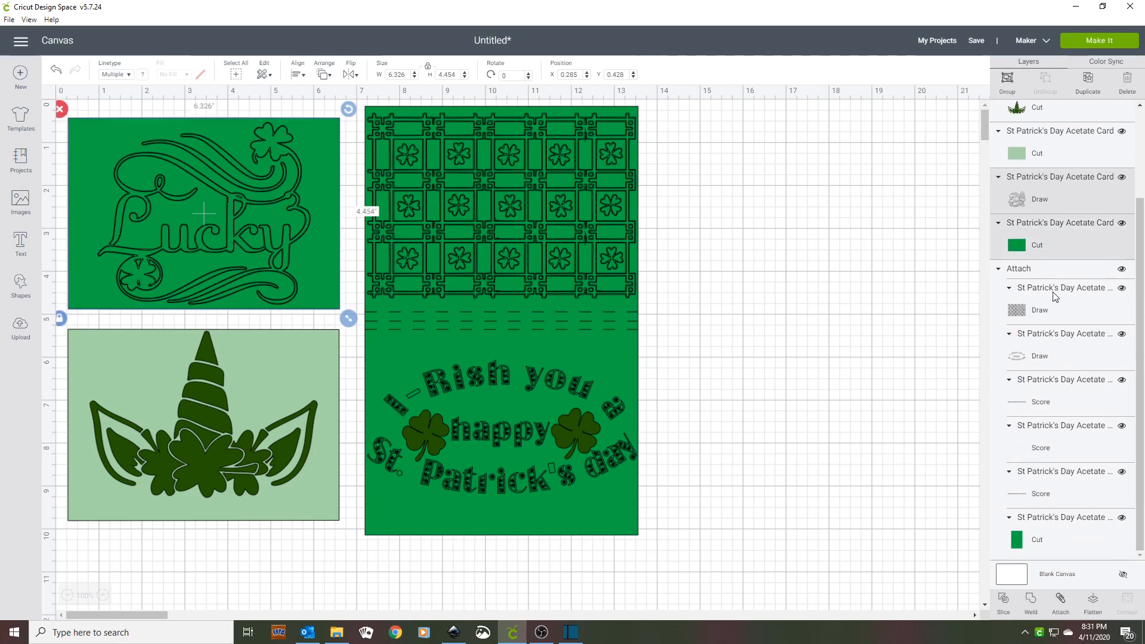
pyautogui.click(1059, 600)
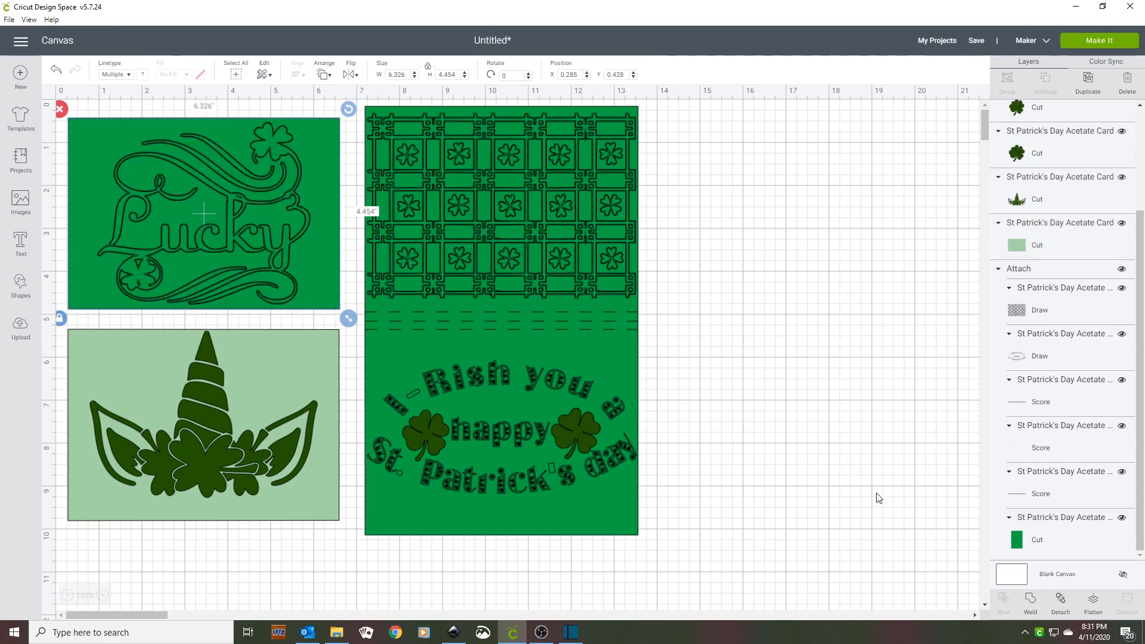
pyautogui.click(1101, 39)
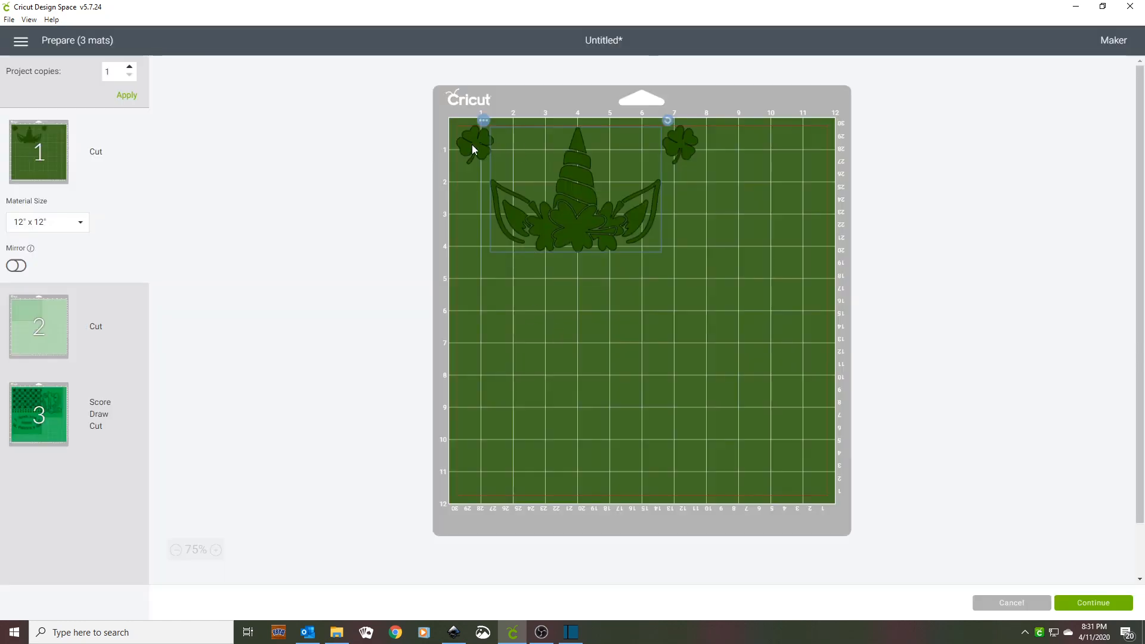
# Step: Move the two loose shamrocks on the first mat to either side of the unicorn horn, above the ears
pyautogui.moveTo(471, 144); pyautogui.dragTo(518, 151)
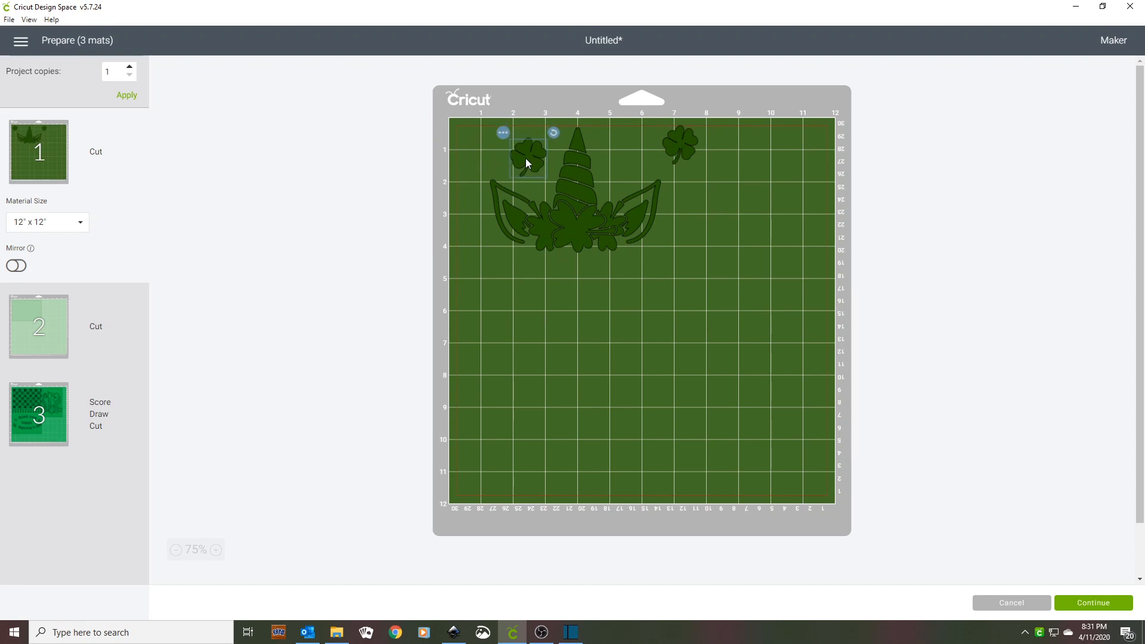
pyautogui.moveTo(690, 140); pyautogui.dragTo(653, 146)
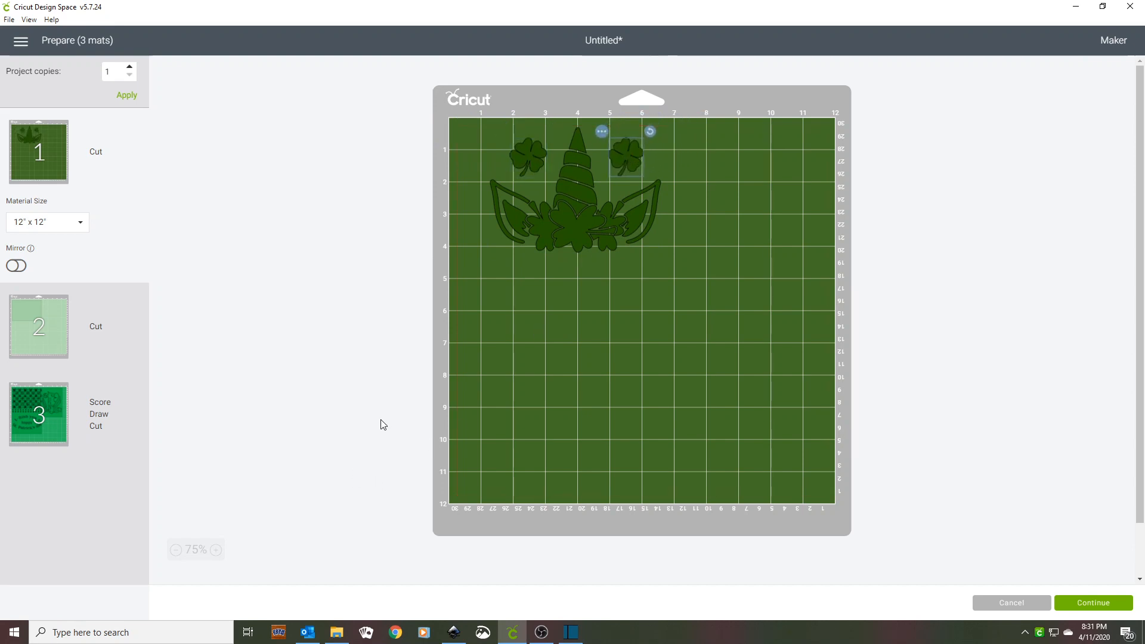
# Step: Review the layouts of the second and third mats, and leave the mat preparation for the canvas
pyautogui.click(52, 332)
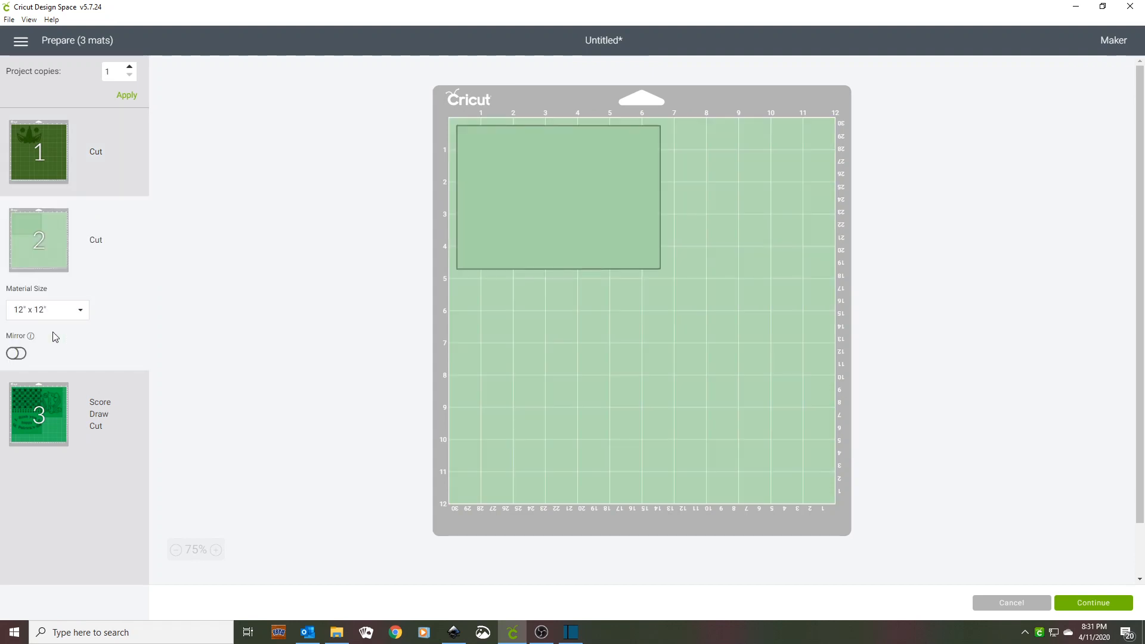
pyautogui.click(33, 405)
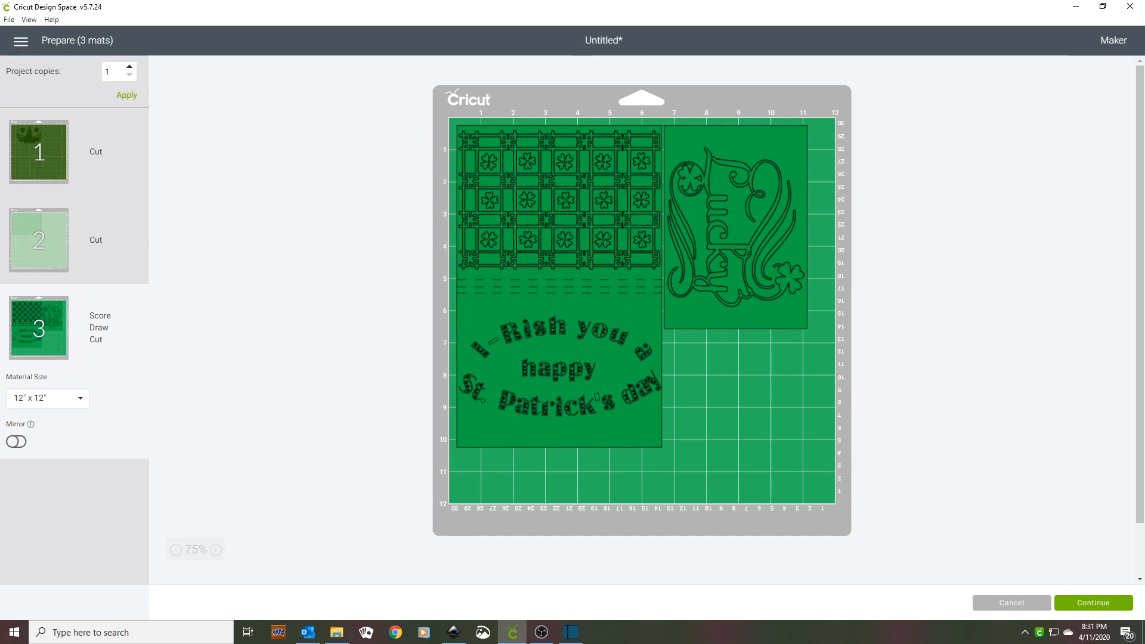
pyautogui.click(1136, 11)
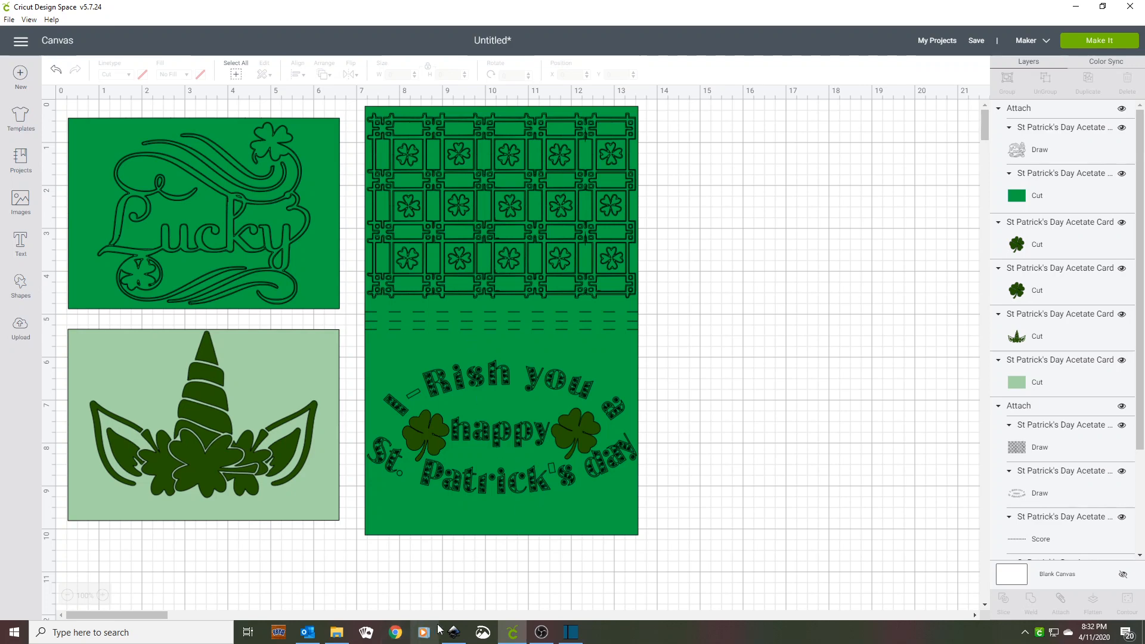
# Step: Switch to File Explorer and open the Word document "Instructions for St Patricks Day Acetate Card" to read it, then close it
pyautogui.moveTo(461, 637)
pyautogui.click(336, 632)
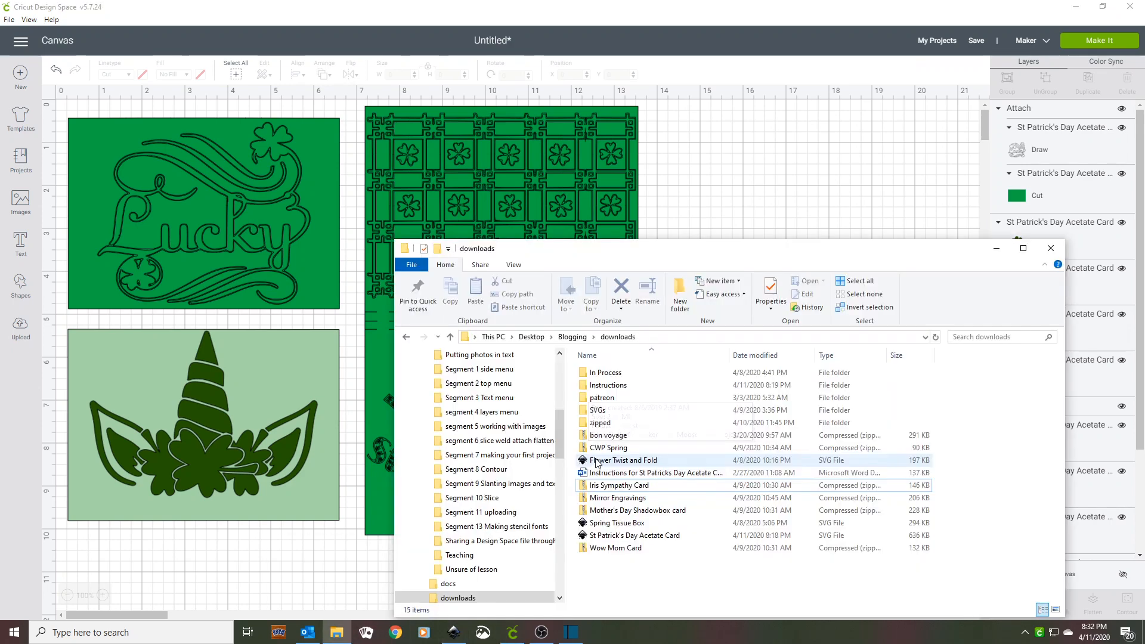
pyautogui.doubleClick(604, 473)
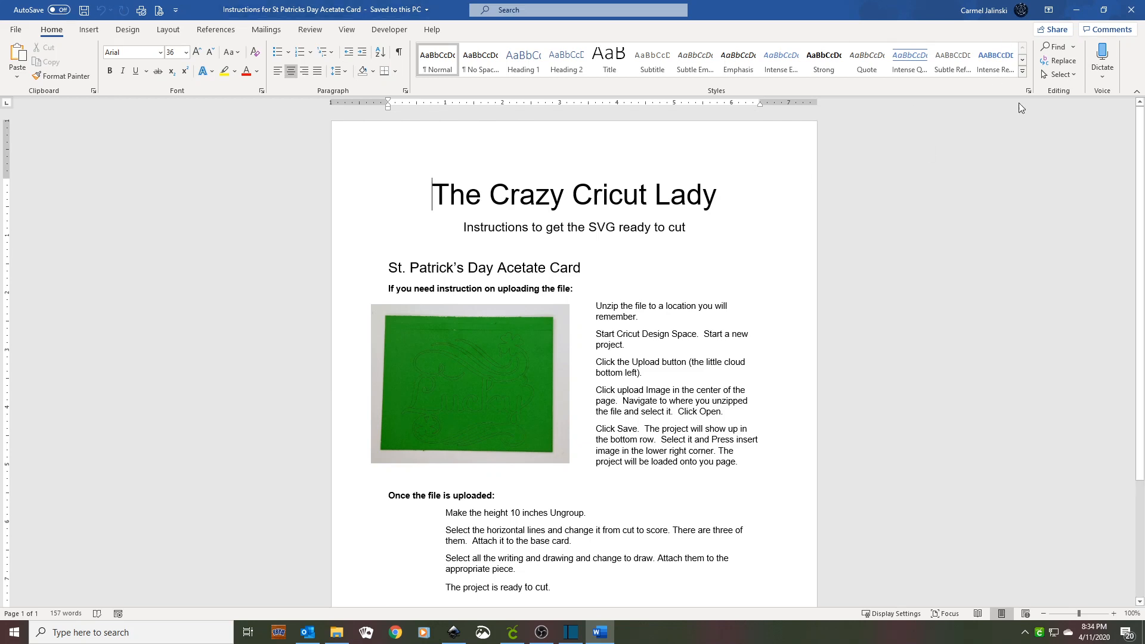
pyautogui.click(1131, 9)
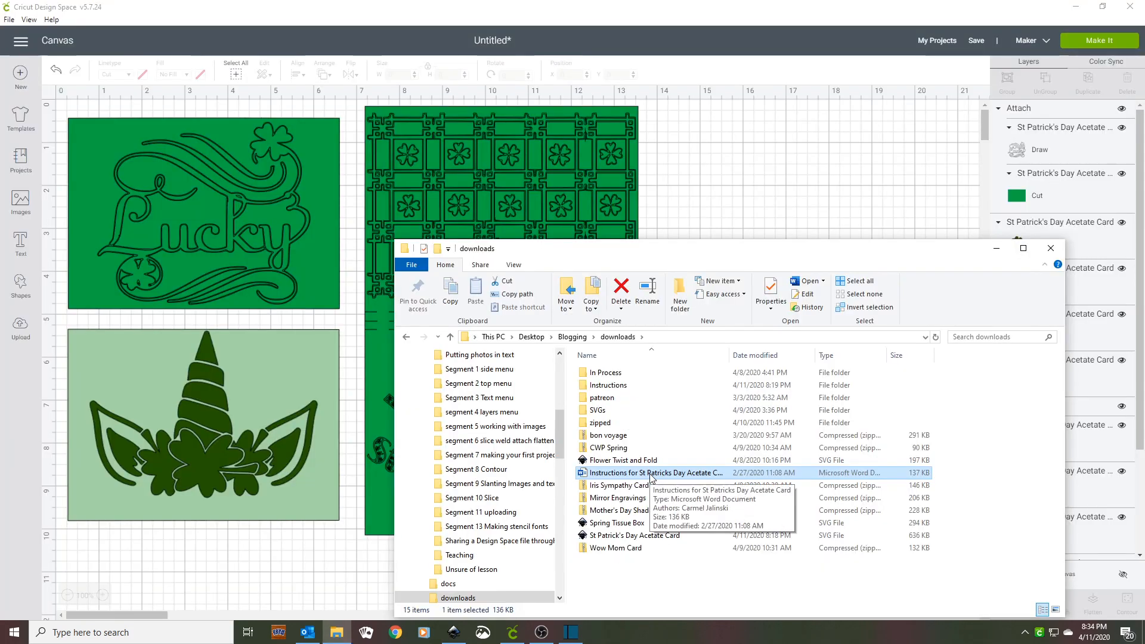
# Step: Compress the St Patricks Day Acetate Card instructions document and the "St Patrick's Day Acetate Card" SVG together into one zip file
pyautogui.click(650, 474)
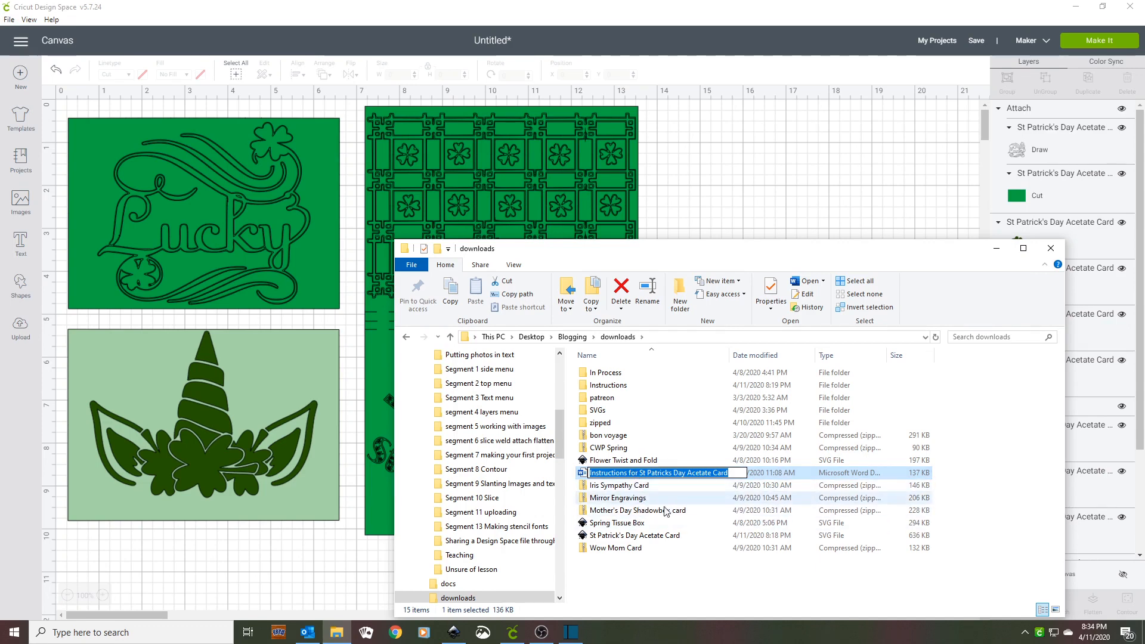
pyautogui.keyDown('ctrl'); pyautogui.click(661, 537); pyautogui.keyUp('ctrl')
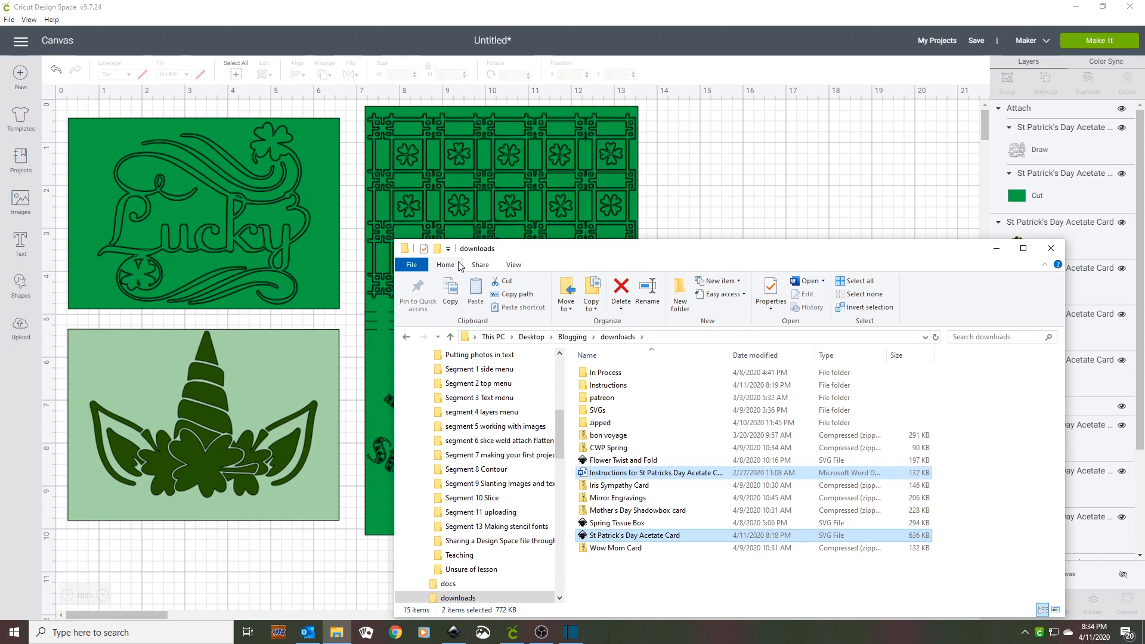
pyautogui.click(480, 264)
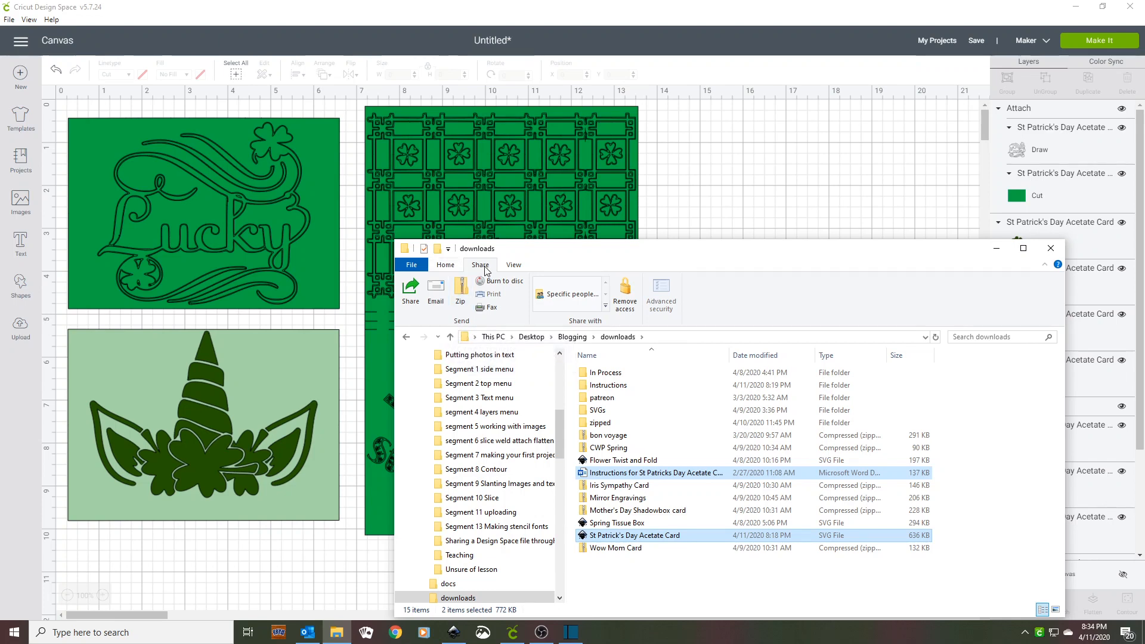
pyautogui.click(458, 302)
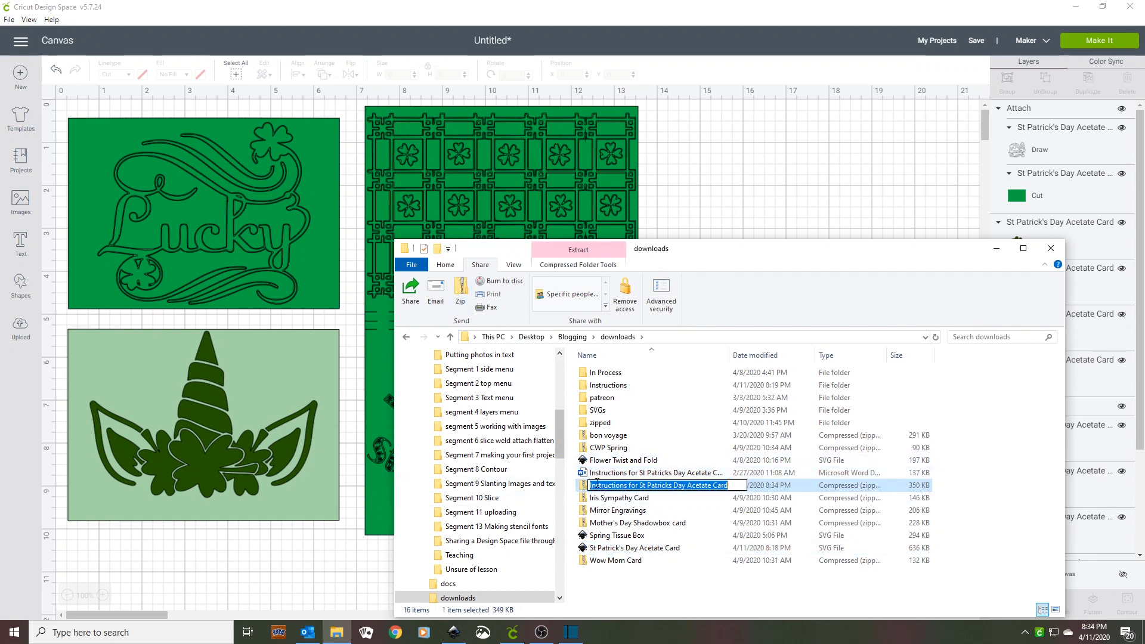
# Step: Rename the new zip file as "St Patricks Day Acetate Card"
pyautogui.click(640, 488)
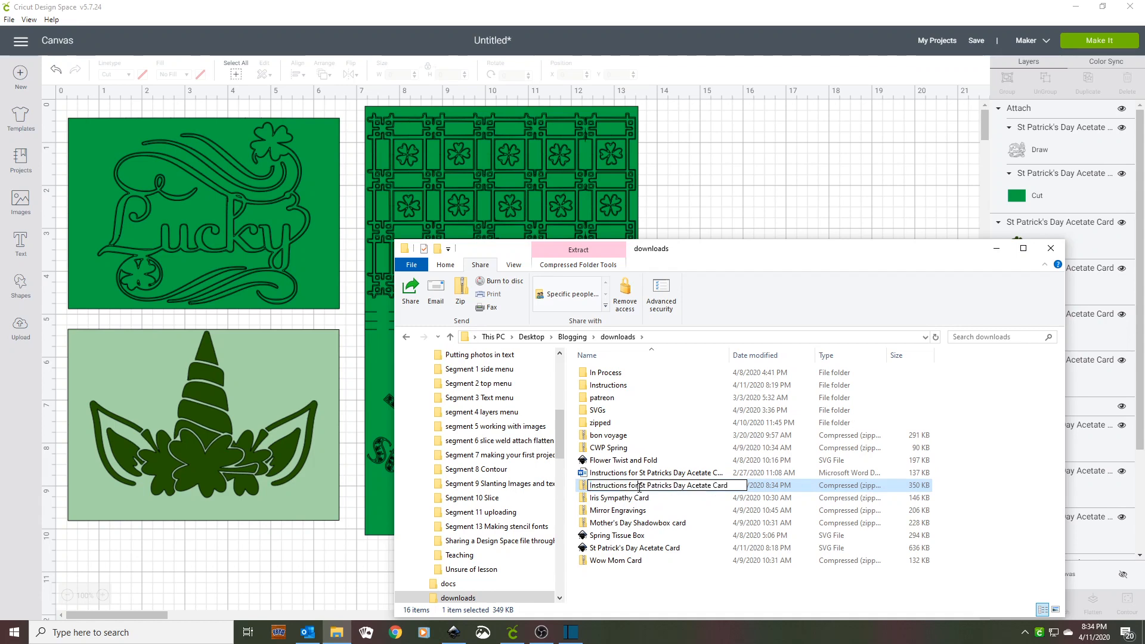
pyautogui.moveTo(617, 486); pyautogui.dragTo(572, 483)
pyautogui.press('Delete')
pyautogui.press('Delete')
pyautogui.press('Delete')
pyautogui.press('Delete')
pyautogui.press('Delete')
pyautogui.press('Delete')
pyautogui.press('Delete')
pyautogui.press('Delete')
pyautogui.press('Delete')
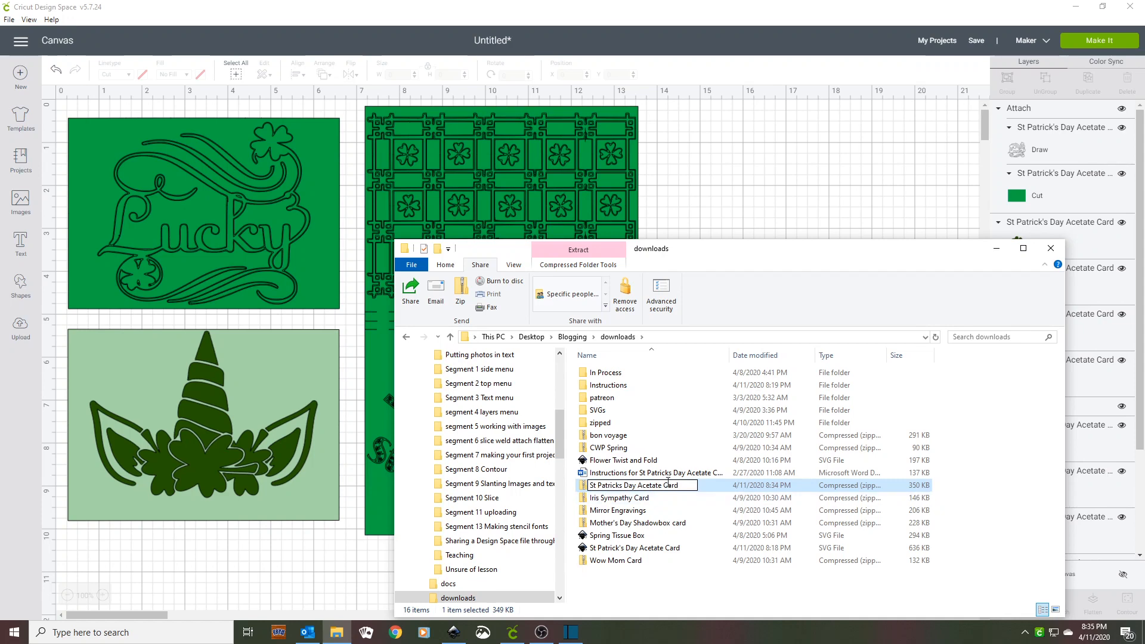
pyautogui.click(682, 587)
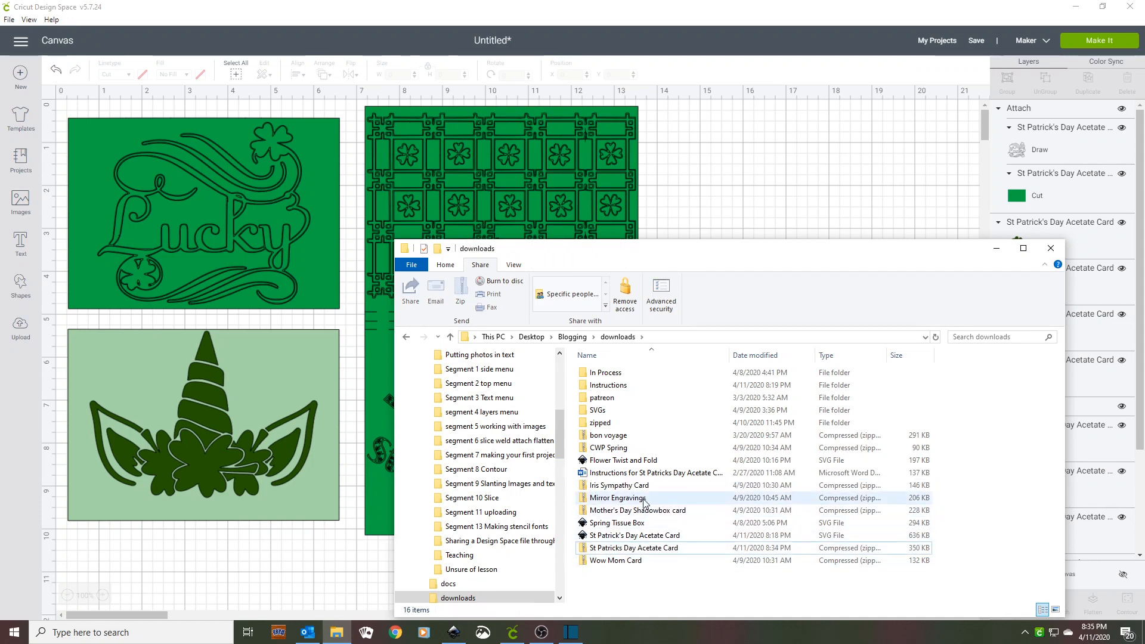